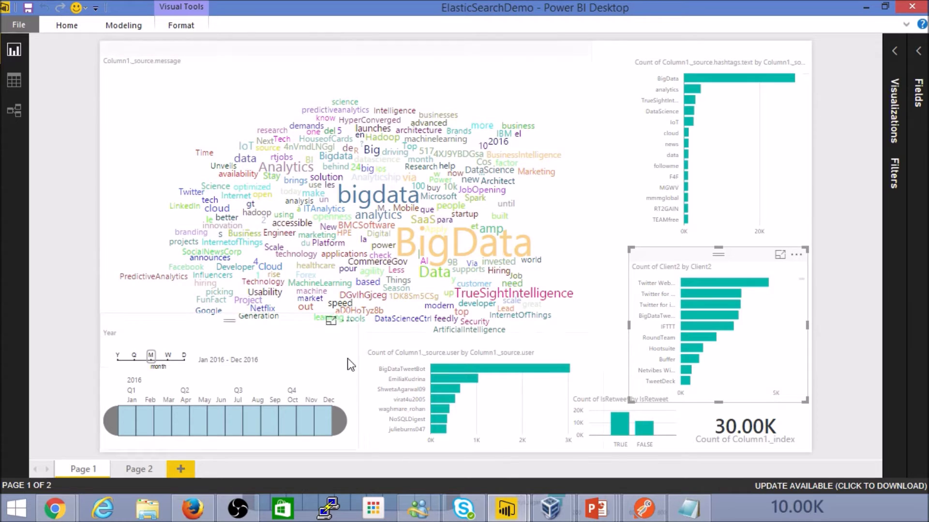
left_click(861, 207)
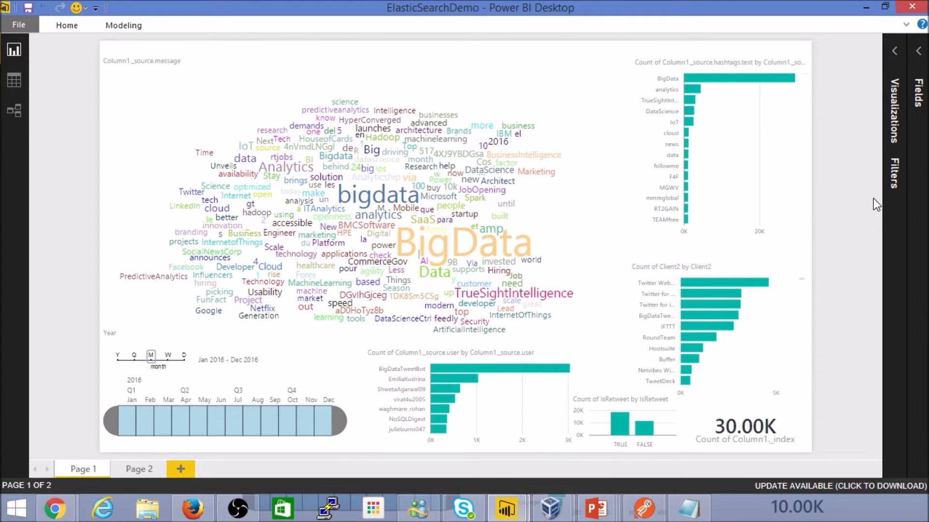
key("super+c")
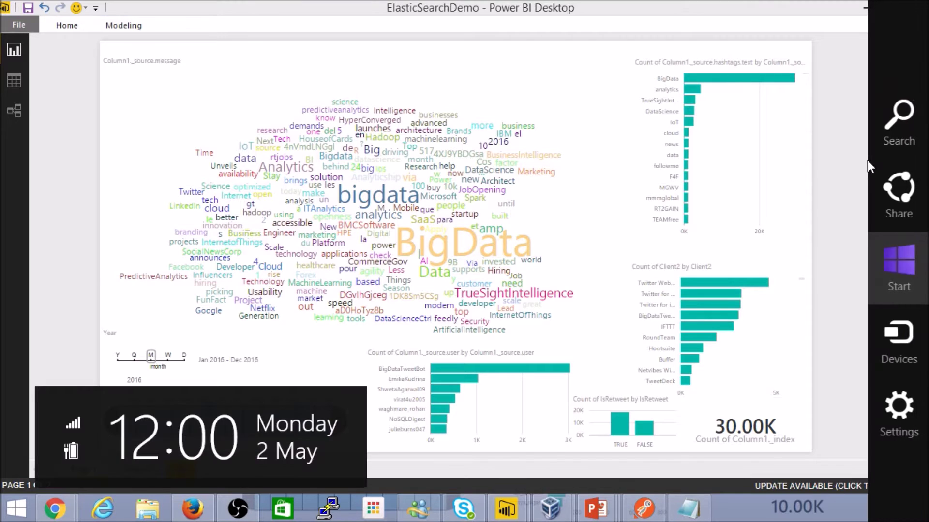
left_click(852, 173)
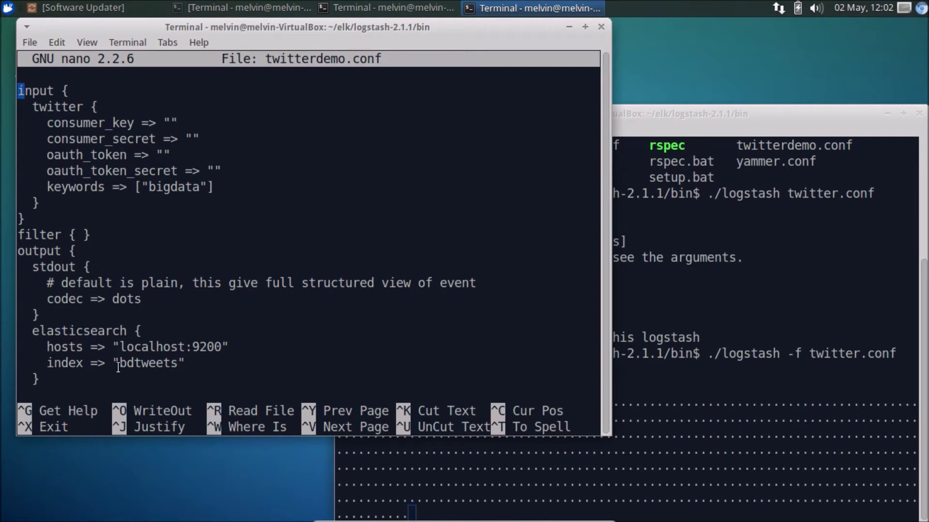
Highlight the Elasticsearch index name in twitterdemo.conf and minimise the virtual machine window.
left_click_drag(119, 364, 178, 364)
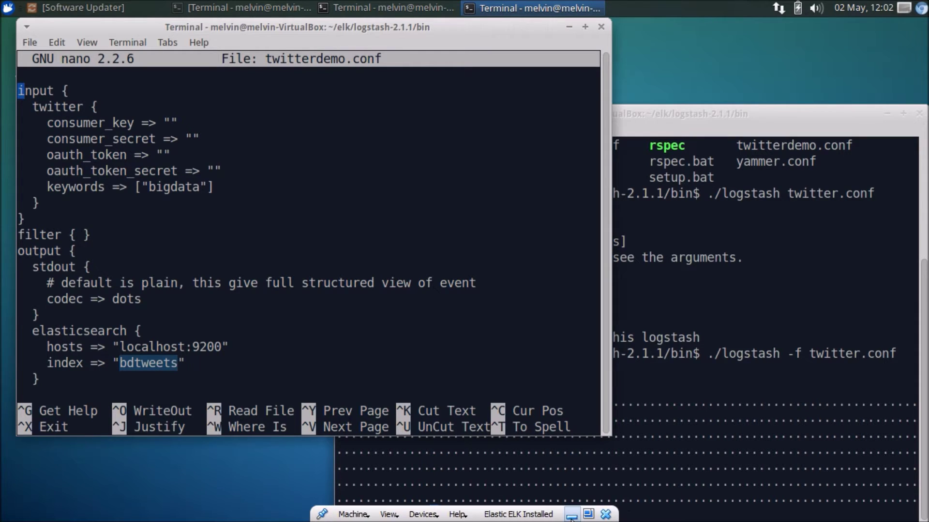
left_click(572, 514)
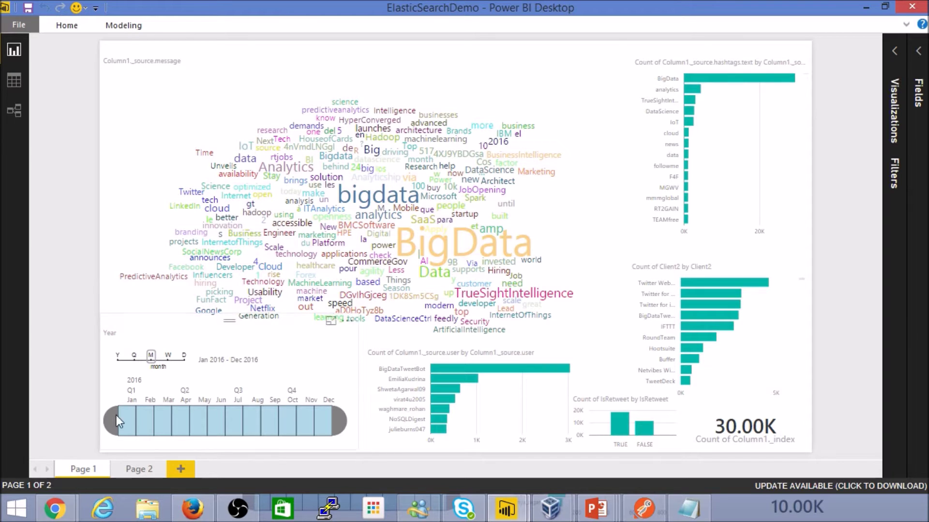
Switch to Chrome and query 192.168.0.15:9200/_count in a new tab, highlighting the host address and the returned document count.
mouse_move(68, 495)
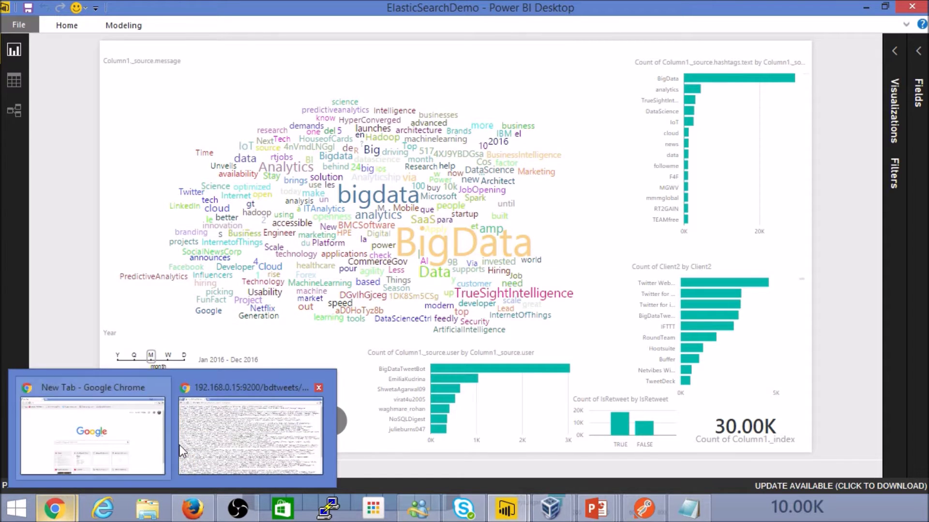
left_click(206, 438)
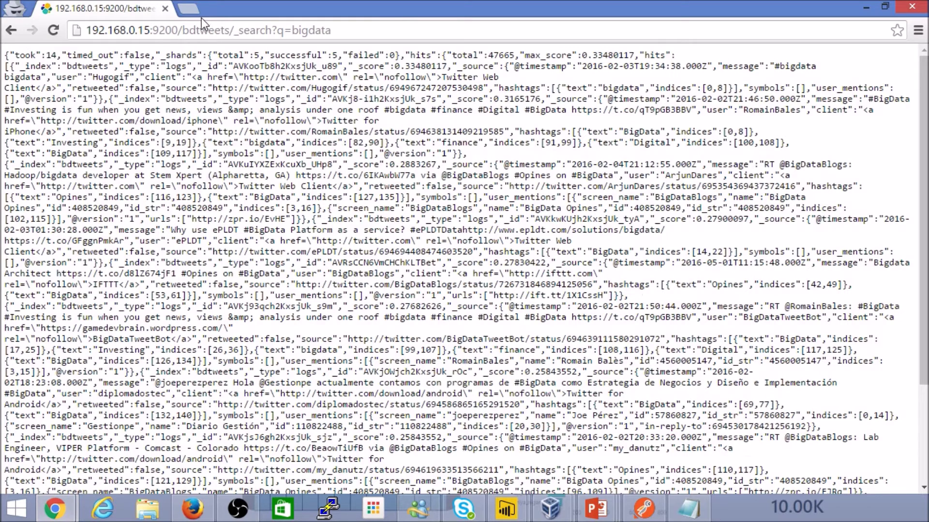
left_click_drag(230, 30, 186, 19)
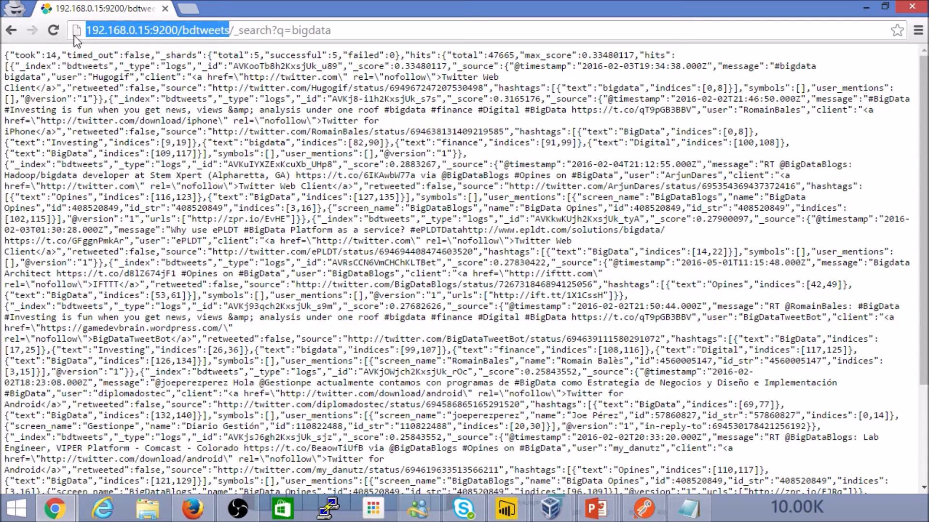
left_click(188, 9)
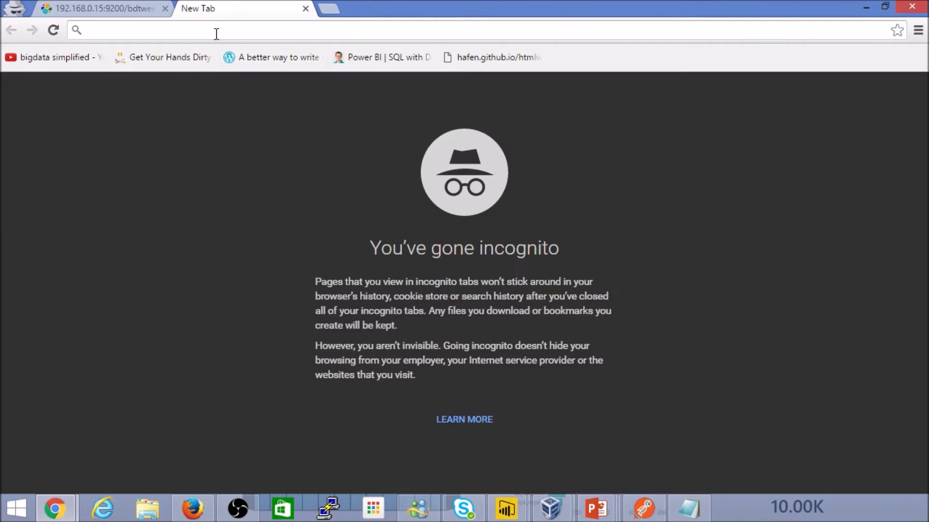
key("ctrl+v")
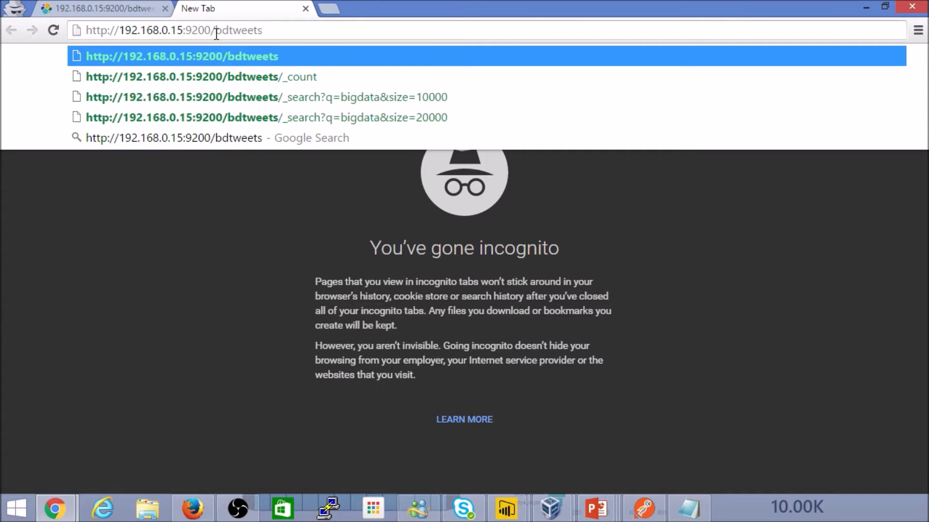
double_click(216, 33)
type("_count")
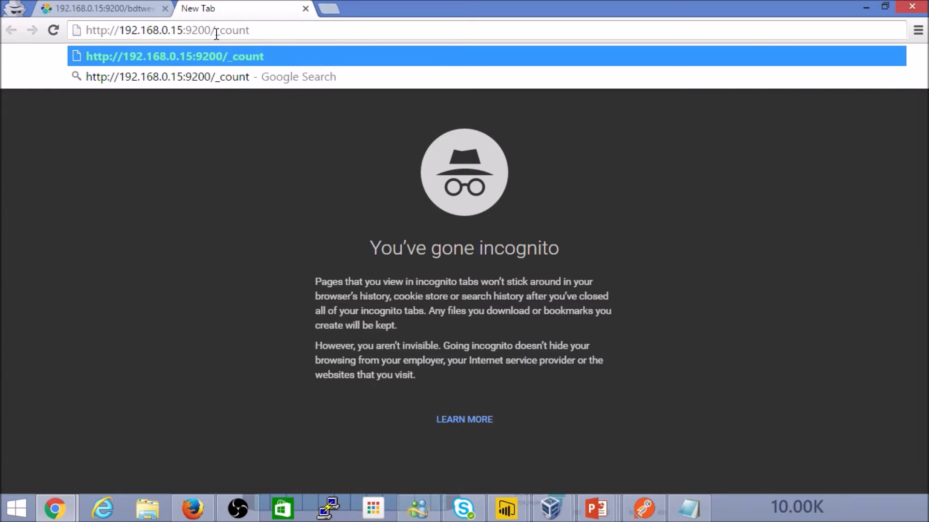
key("Return")
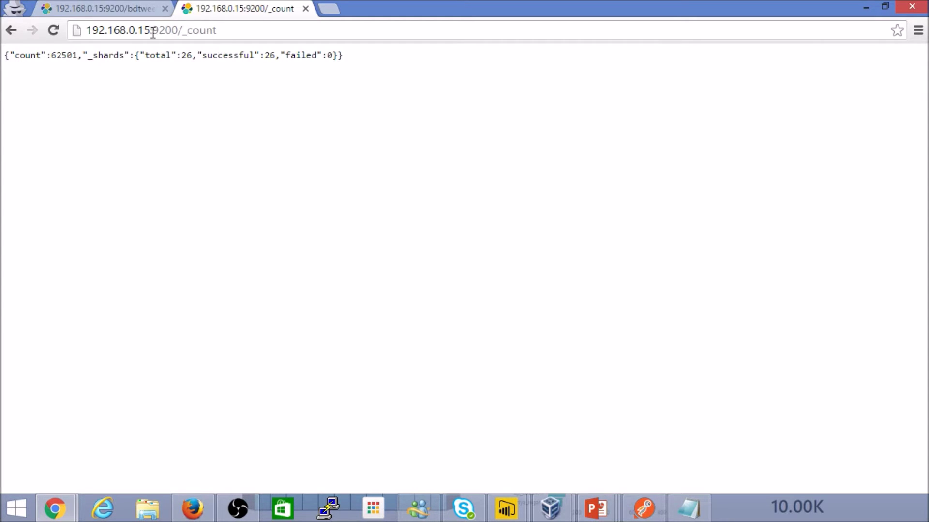
left_click_drag(150, 30, 49, 27)
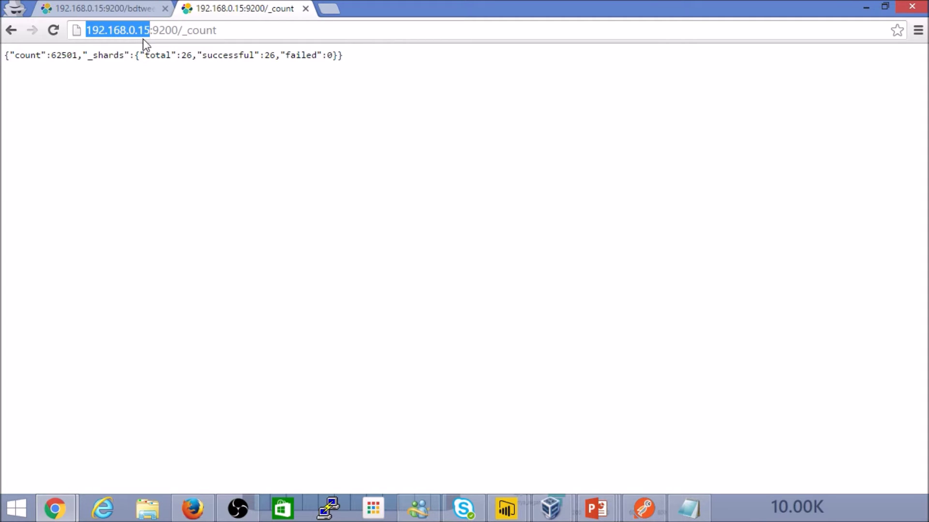
left_click_drag(51, 55, 78, 58)
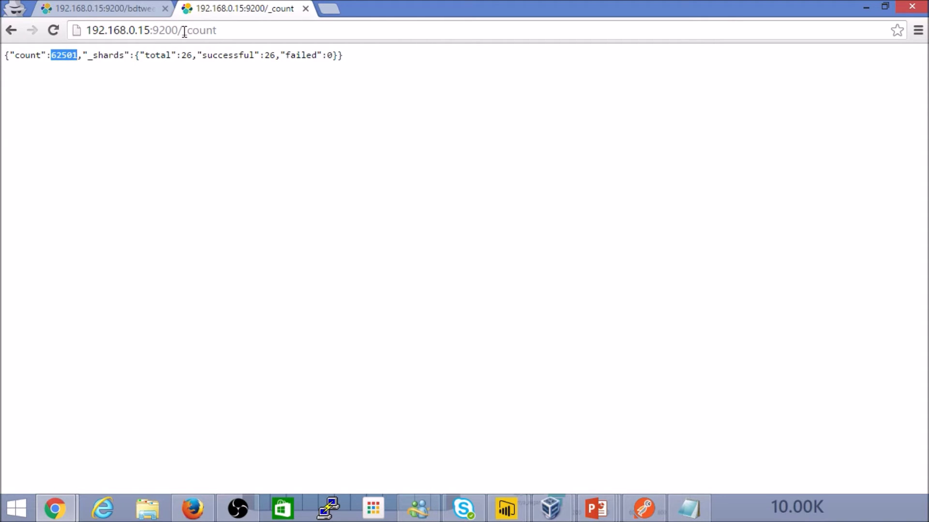
Go back to the bdtweets search page, review the parts of its address and rerun the bigdata query.
left_click(122, 7)
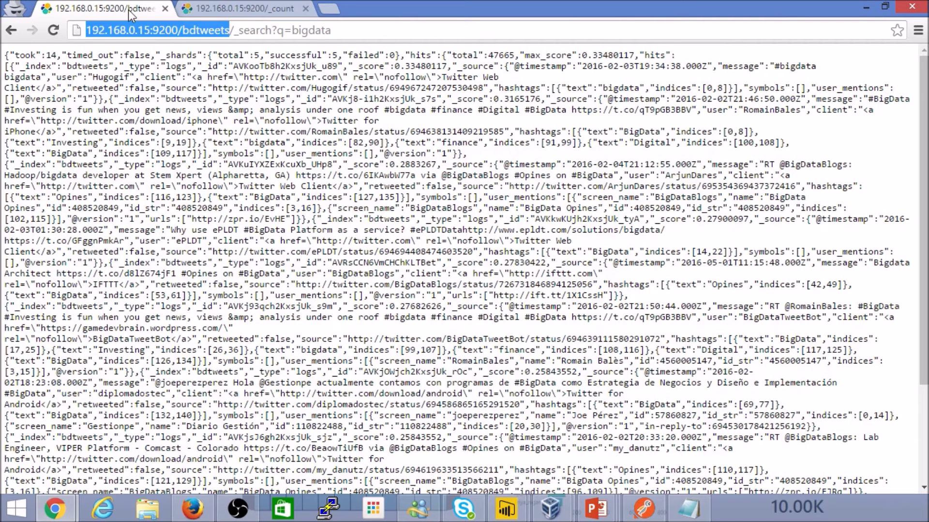
left_click(222, 110)
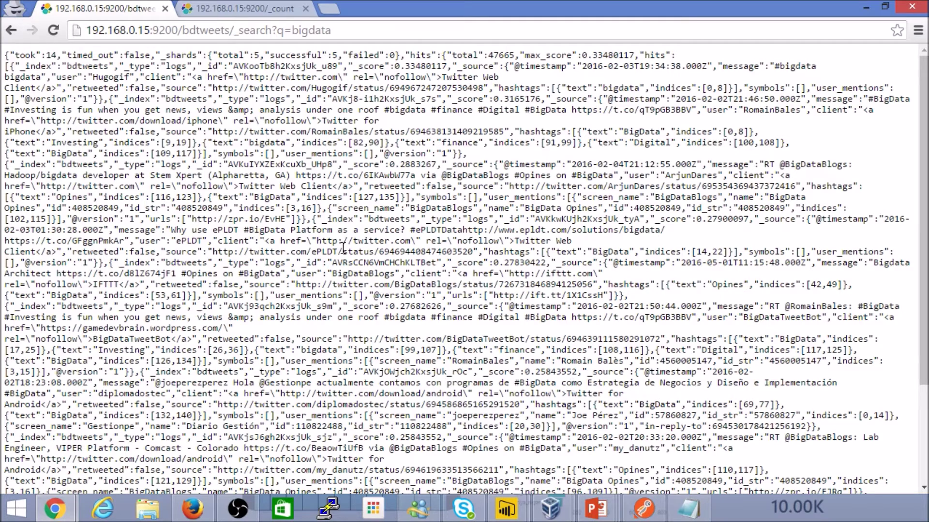
left_click_drag(182, 30, 230, 30)
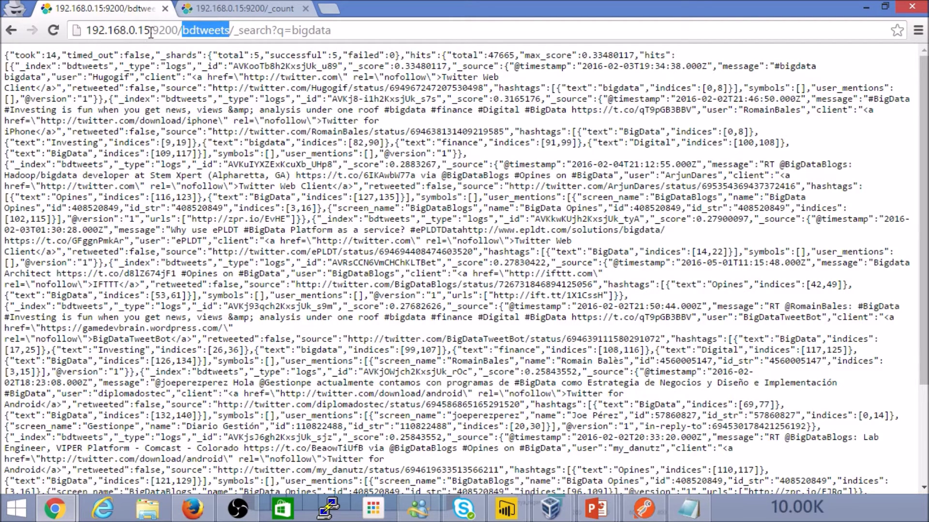
left_click_drag(152, 30, 231, 32)
left_click_drag(231, 31, 345, 45)
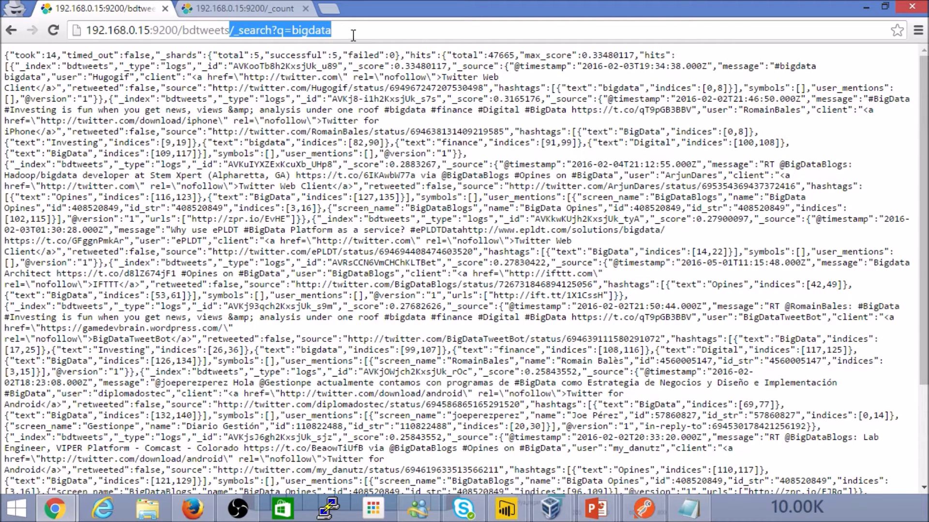
left_click(354, 35)
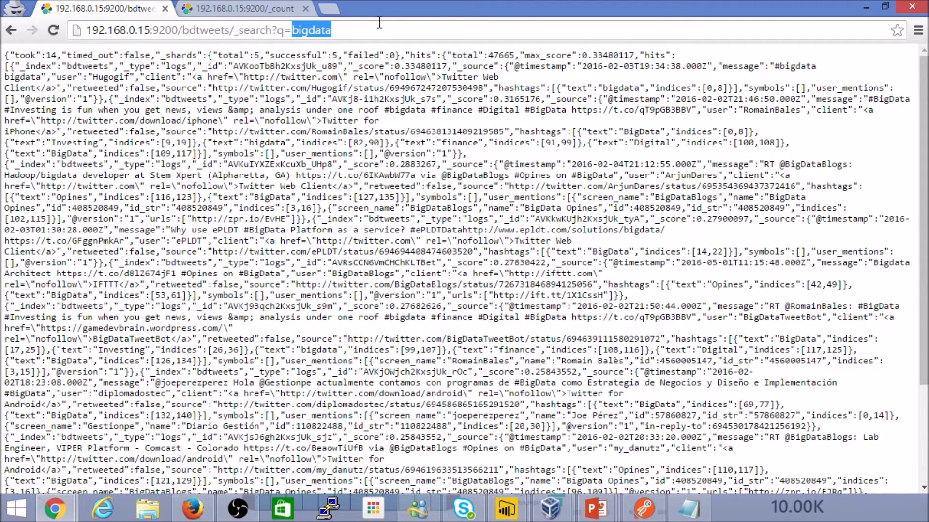
left_click(372, 23)
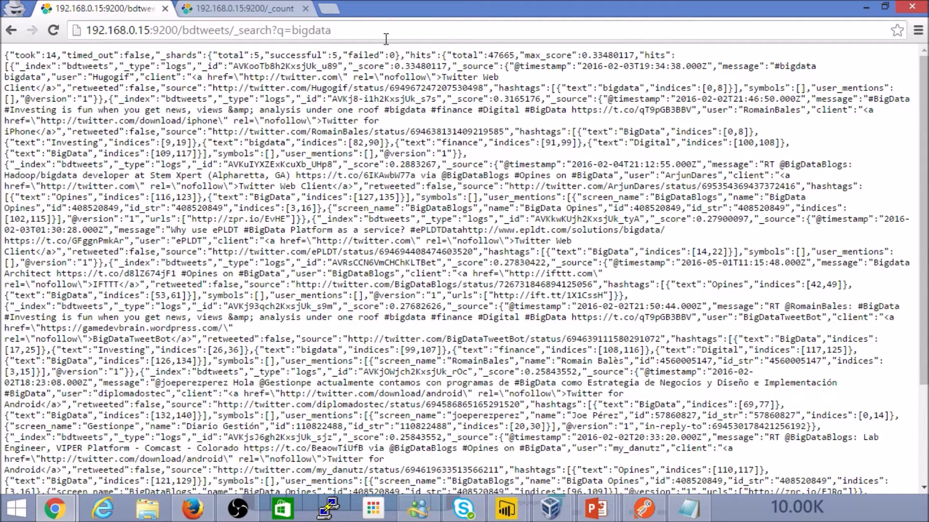
key("Return")
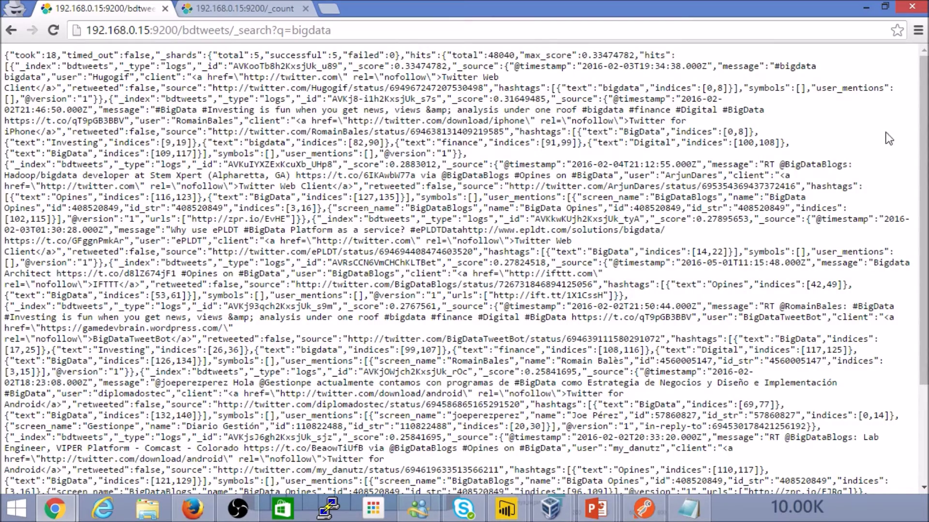
Search the bdtweets index for AI and highlight matching hashtags in the returned tweets.
left_click_drag(921, 121, 688, 27)
left_click(368, 25)
left_click(368, 25)
double_click(367, 25)
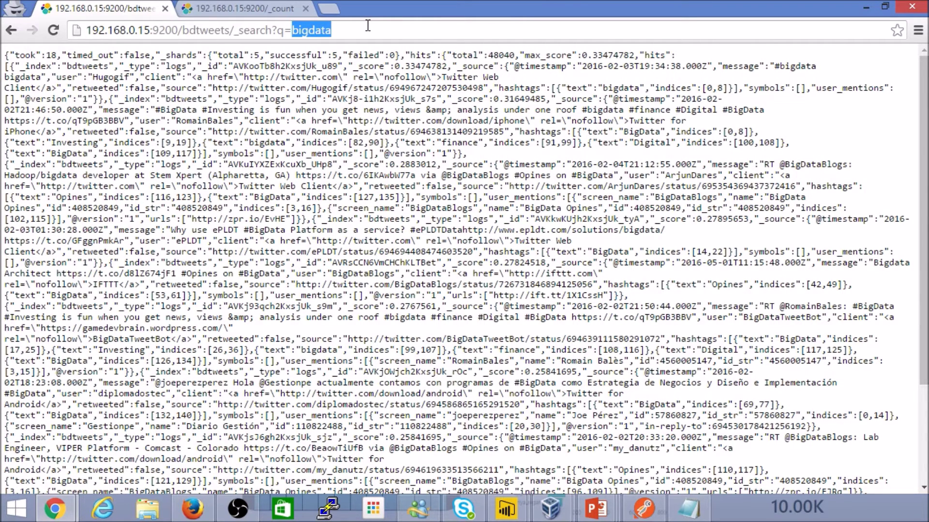
type("AI")
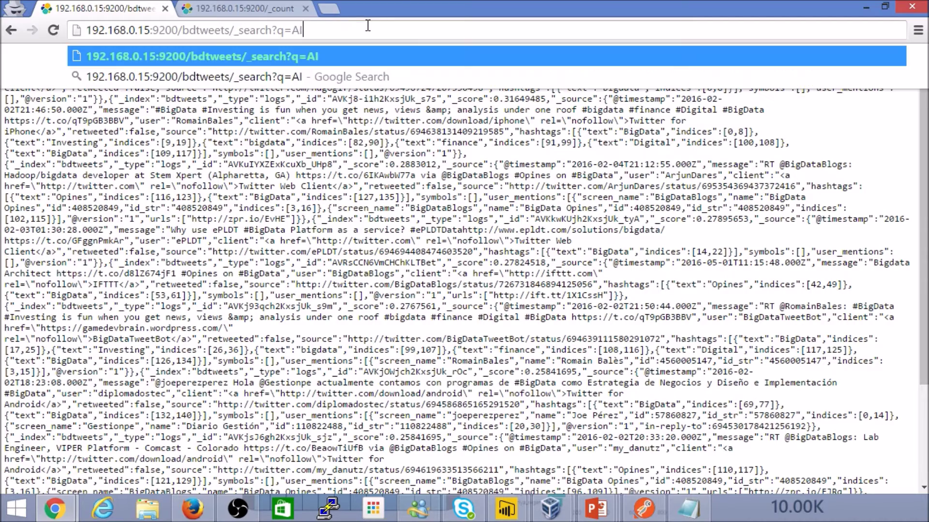
key("Return")
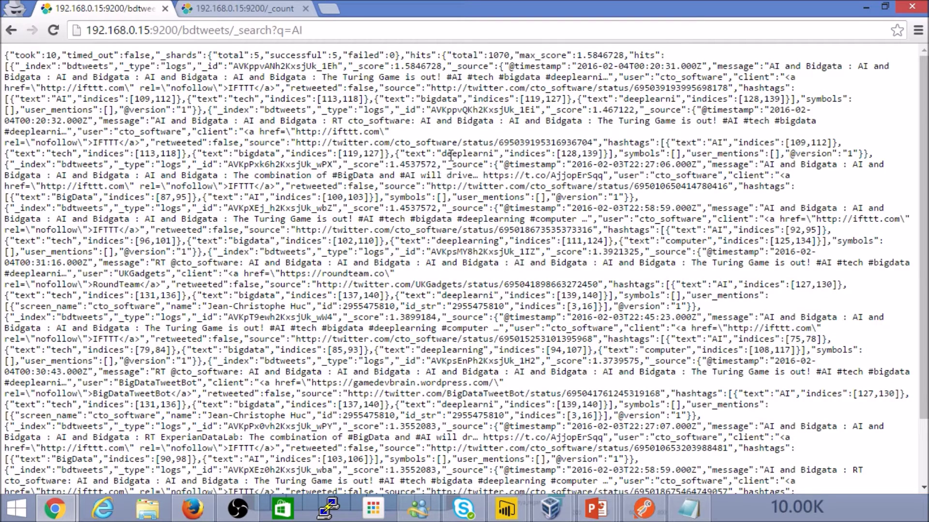
left_click_drag(445, 77, 466, 76)
left_click_drag(384, 175, 415, 177)
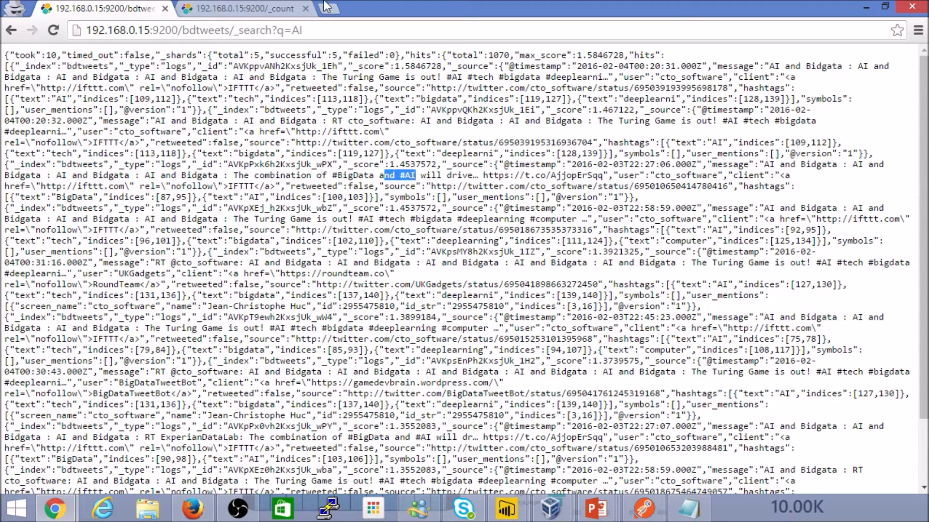
Search the bdtweets index for Analytics and highlight a matching hashtag in the returned tweets.
left_click(350, 29)
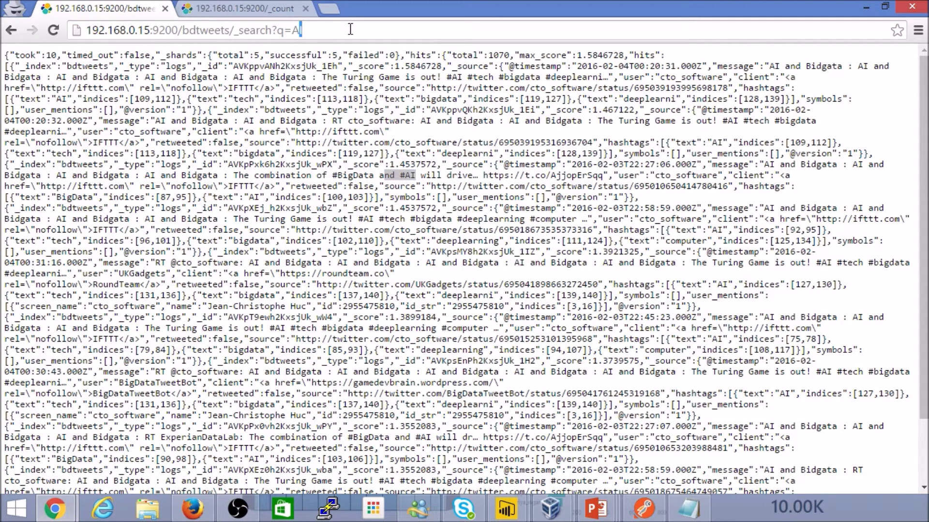
type("nalytics")
key("Return")
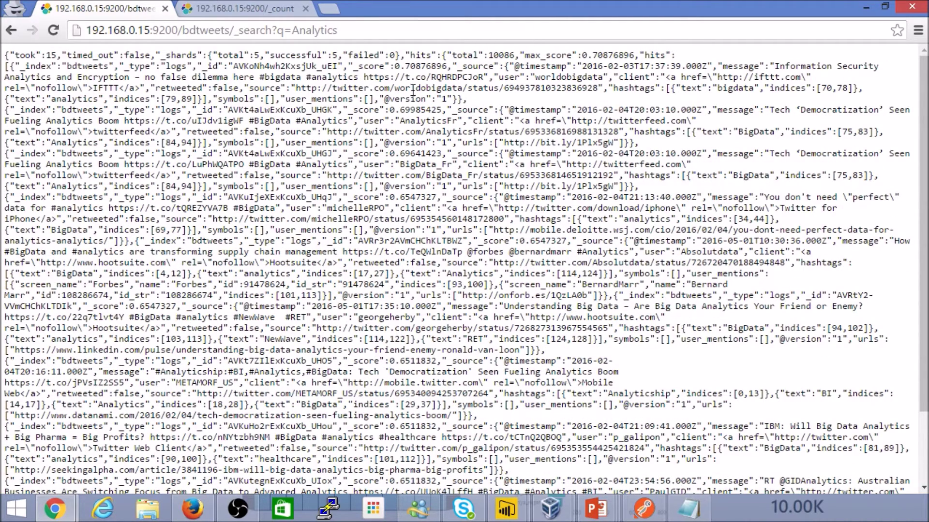
left_click_drag(308, 78, 359, 78)
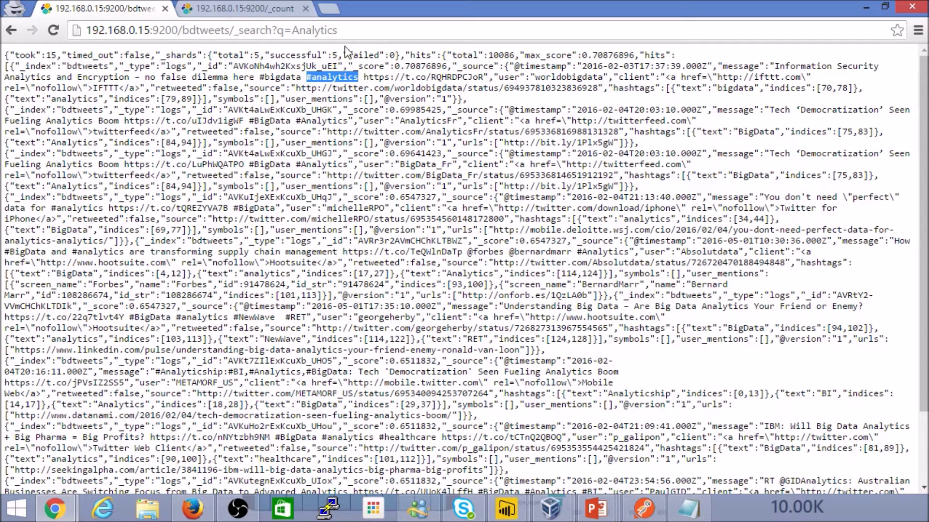
left_click(356, 26)
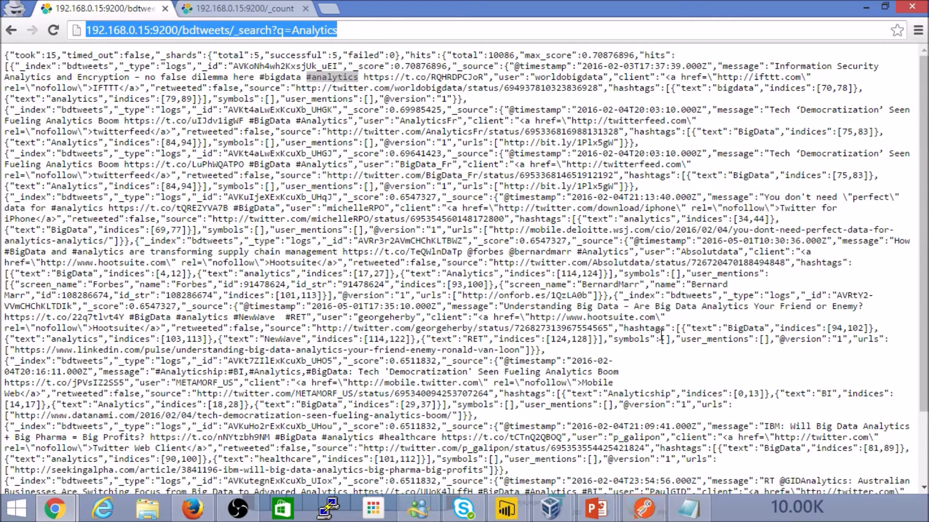
Switch to Postman and examine the GET request address for the bdtweets search, including its sort and size parameters.
left_click(644, 508)
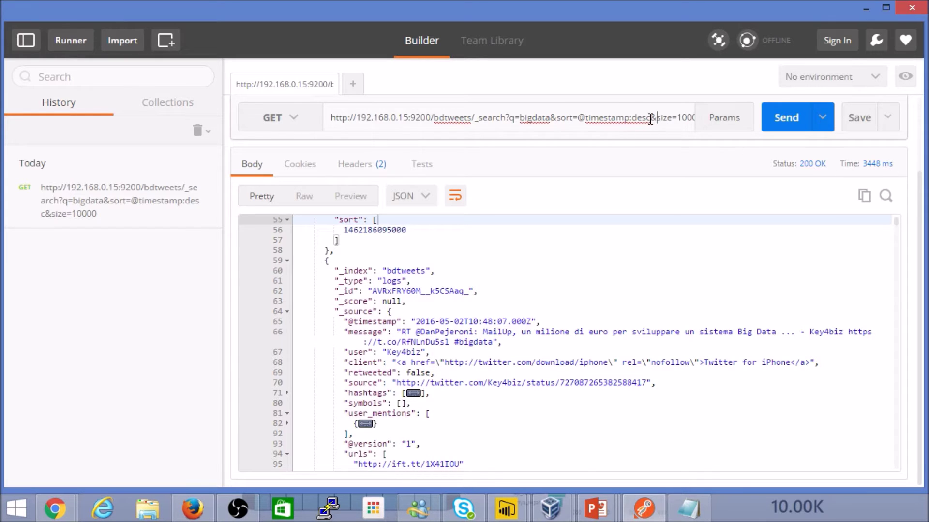
left_click_drag(651, 120, 610, 120)
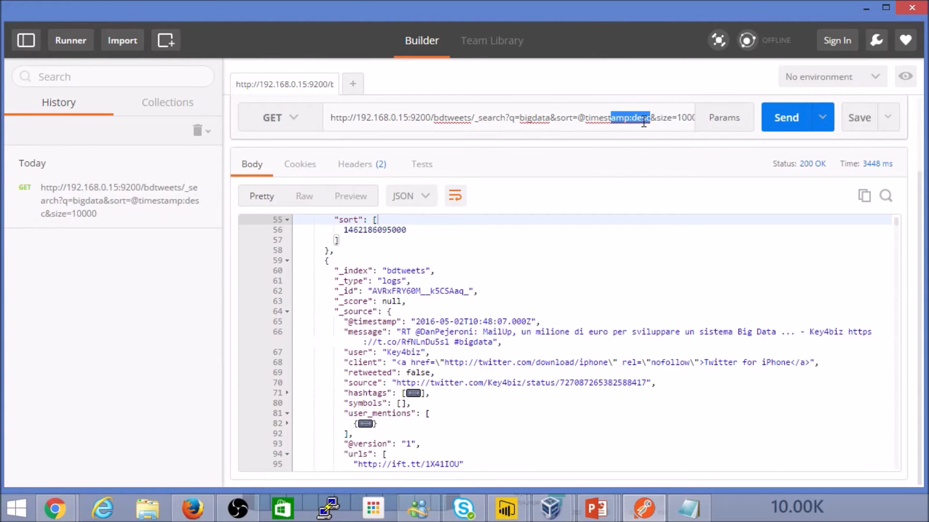
key("Right")
key("Right")
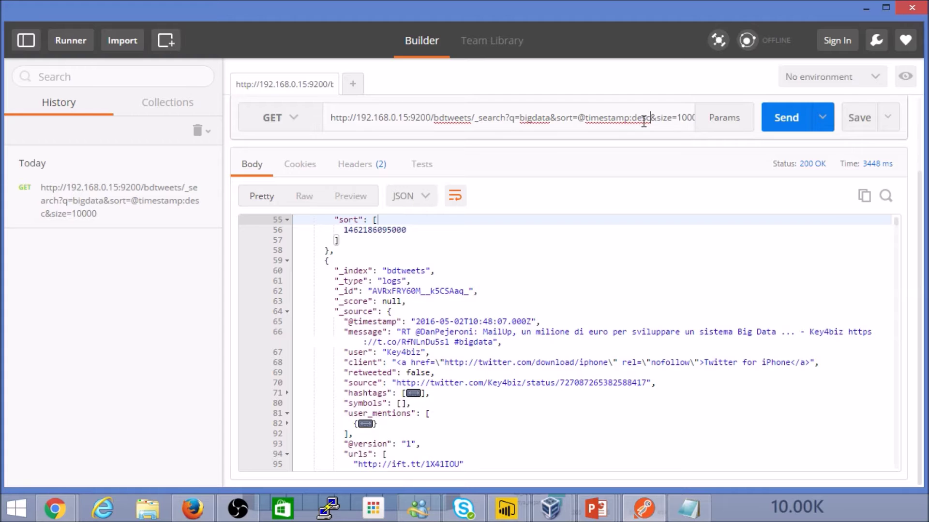
key("Right")
key("Right")
key("Right")
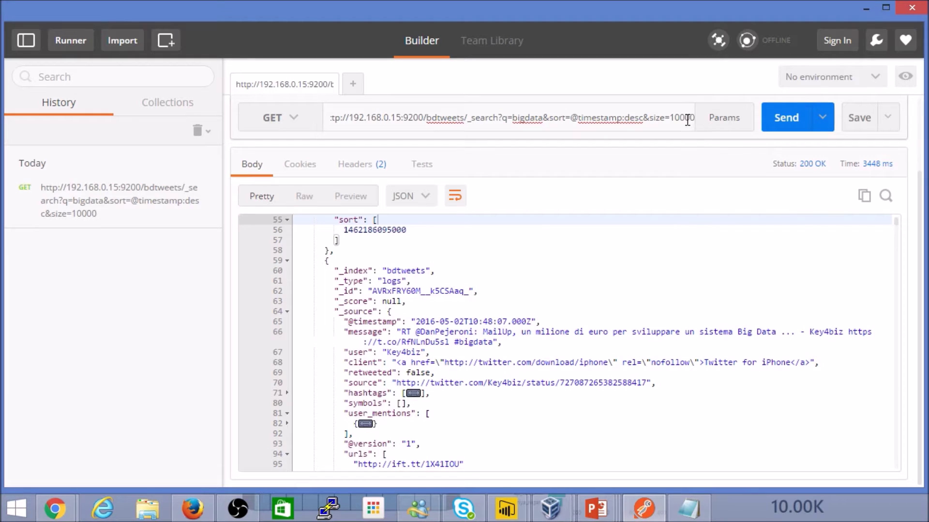
left_click_drag(693, 118, 376, 132)
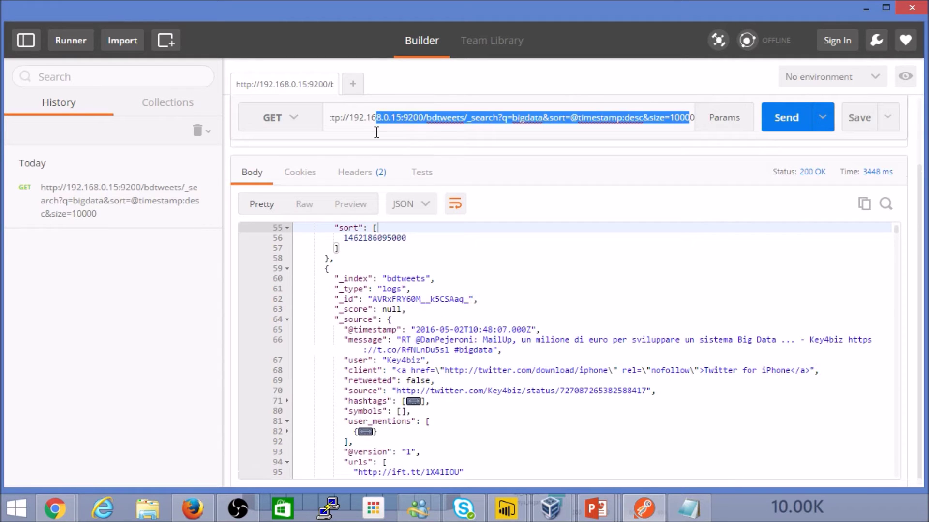
left_click(439, 124)
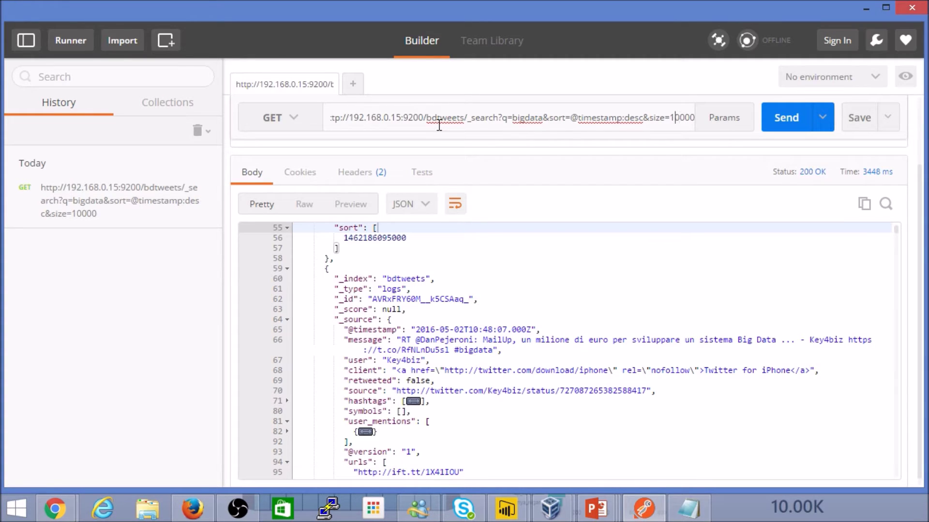
Send the GET request searching the bdtweets index for bigdata, sorted by descending timestamp with size 10000.
key("shift+Right")
left_click(786, 118)
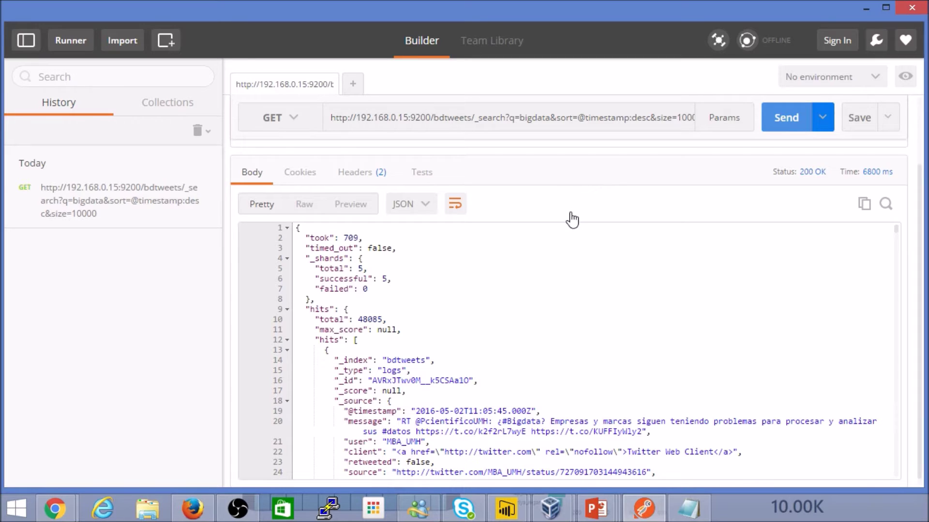
mouse_move(896, 229)
left_mouse_down()
mouse_move(895, 242)
mouse_move(896, 232)
left_mouse_up()
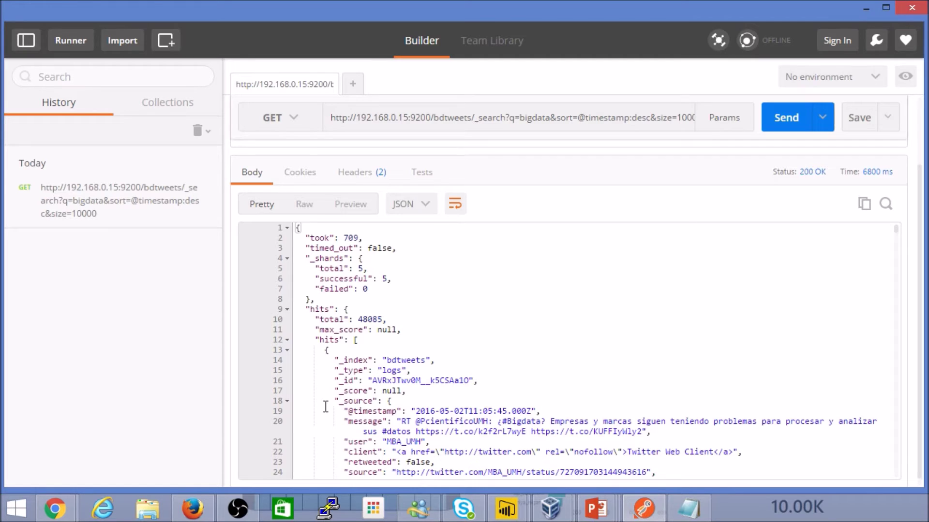
Collapse the first four tweet records in the JSON response, and fold and unfold the whole hits array.
left_click(287, 350)
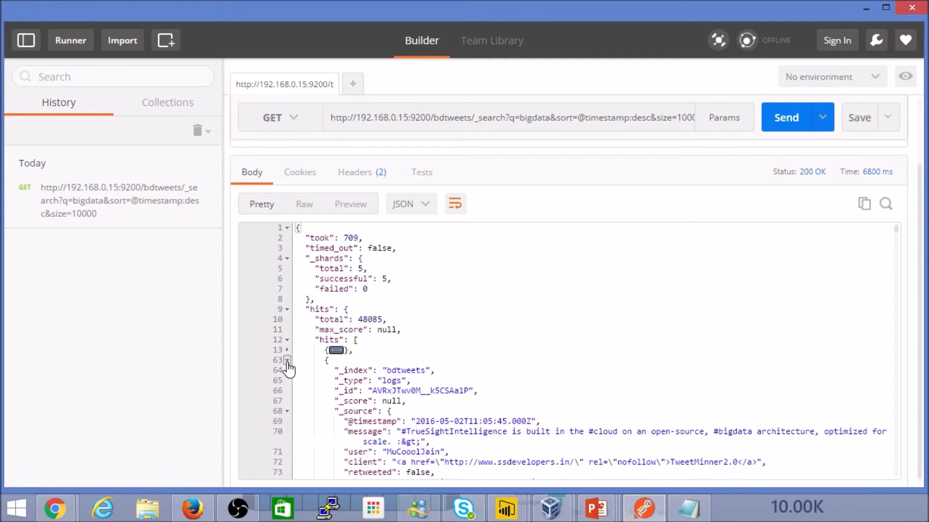
left_click(288, 361)
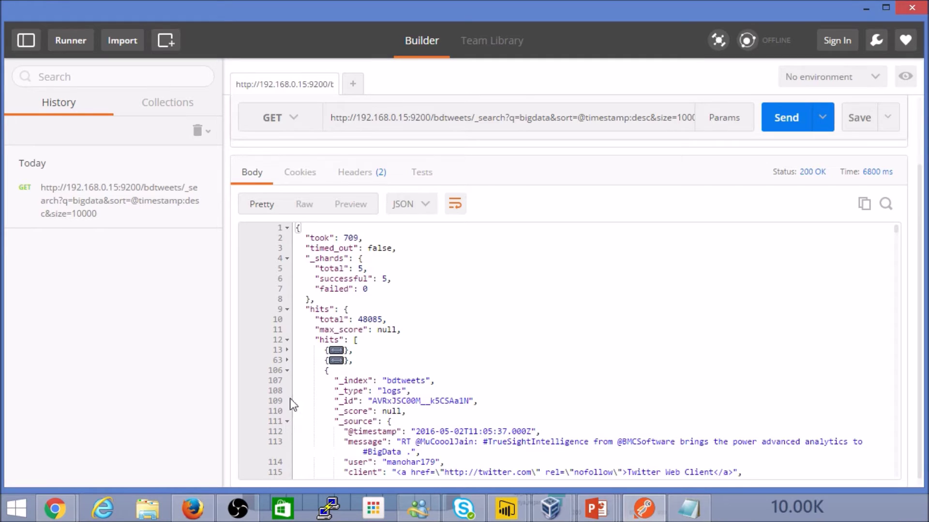
left_click(288, 371)
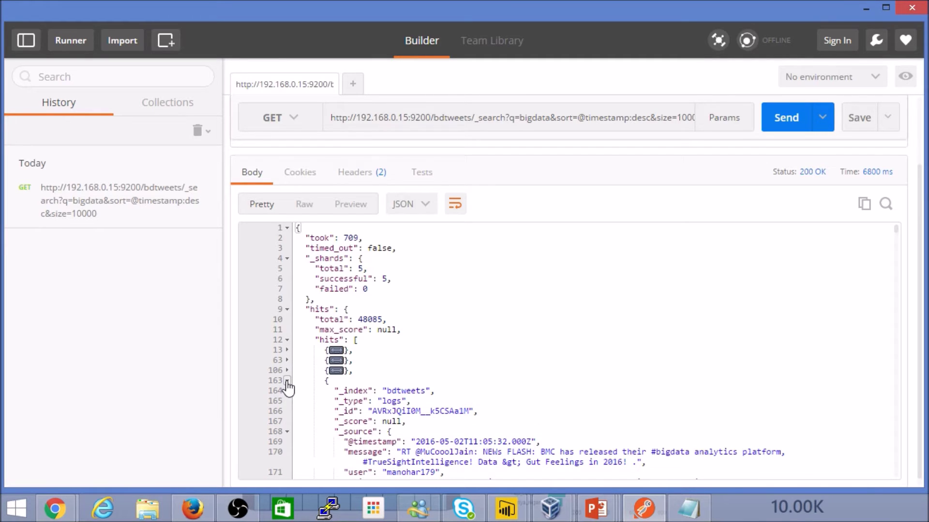
left_click(288, 381)
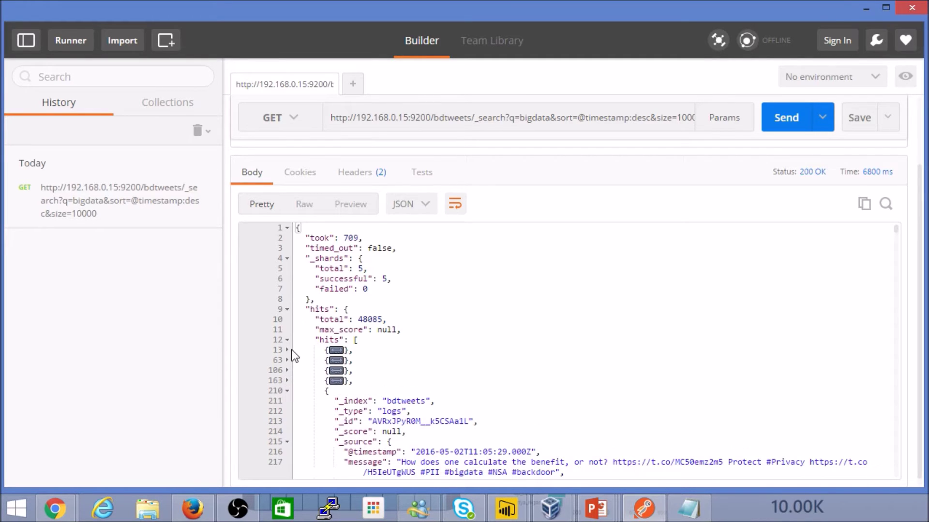
left_click(287, 340)
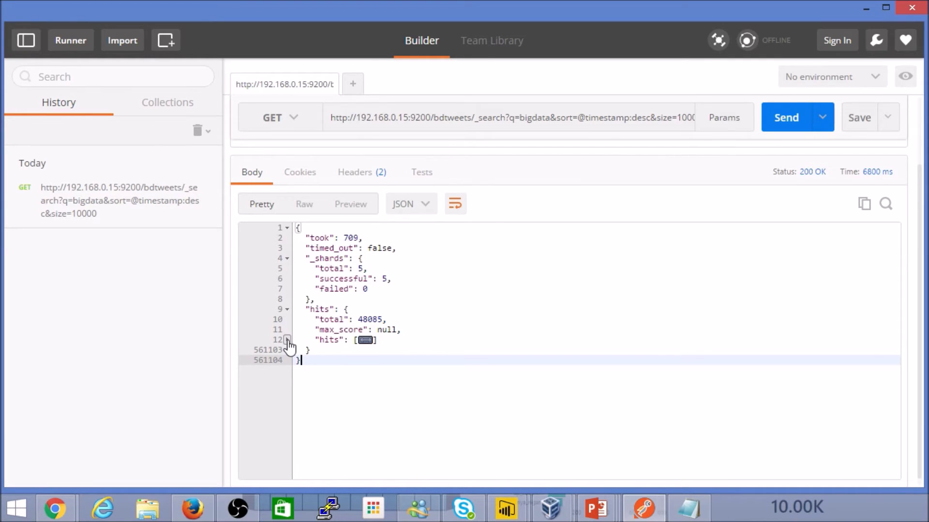
left_click(287, 340)
left_click(287, 340)
Highlight the bdtweets index value and the logs type value in the first tweet record left expanded.
left_click(408, 420)
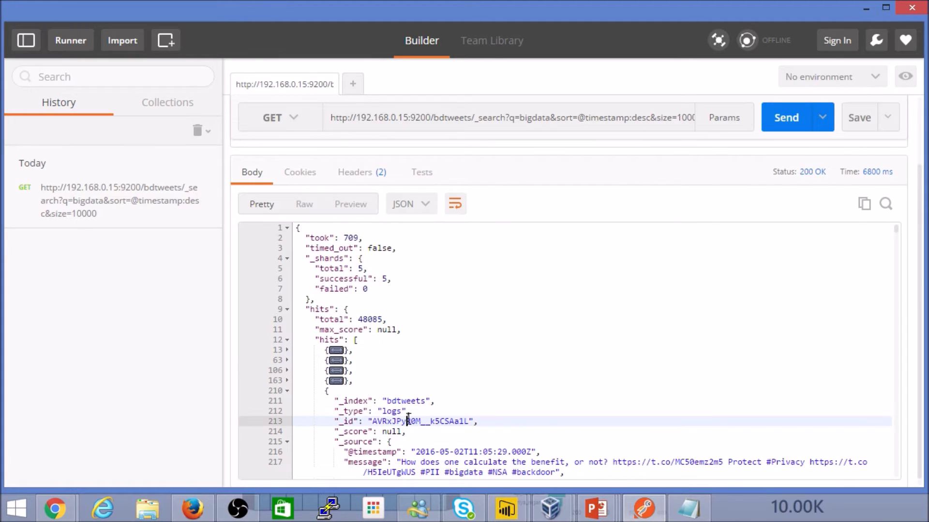
key("Down")
key("Down")
key("Down")
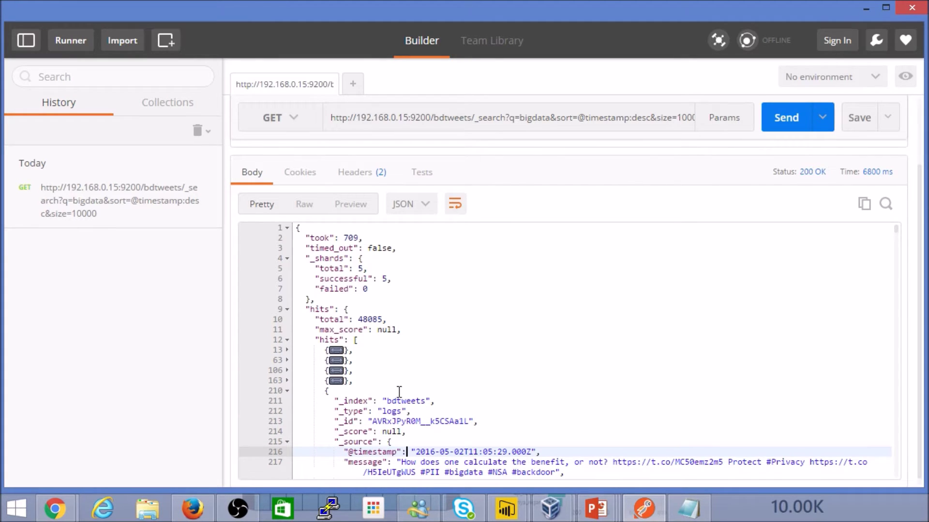
double_click(391, 401)
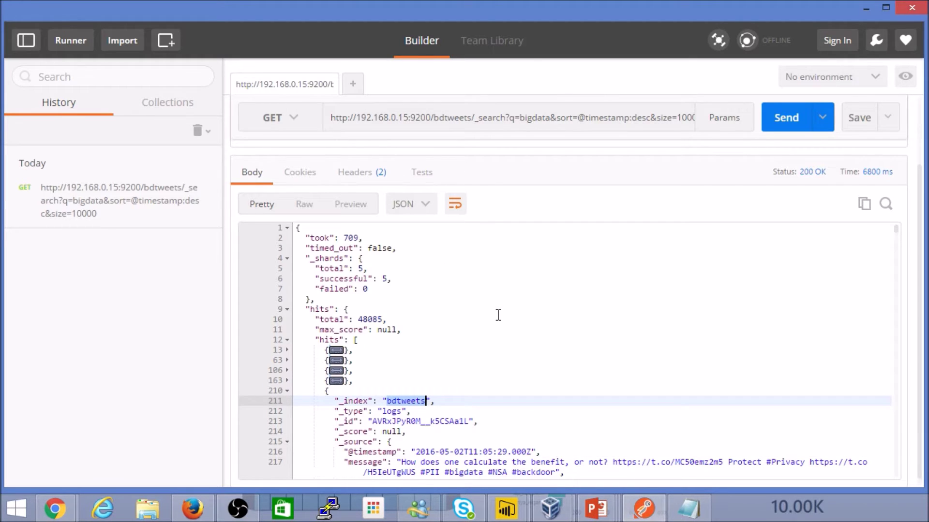
double_click(391, 411)
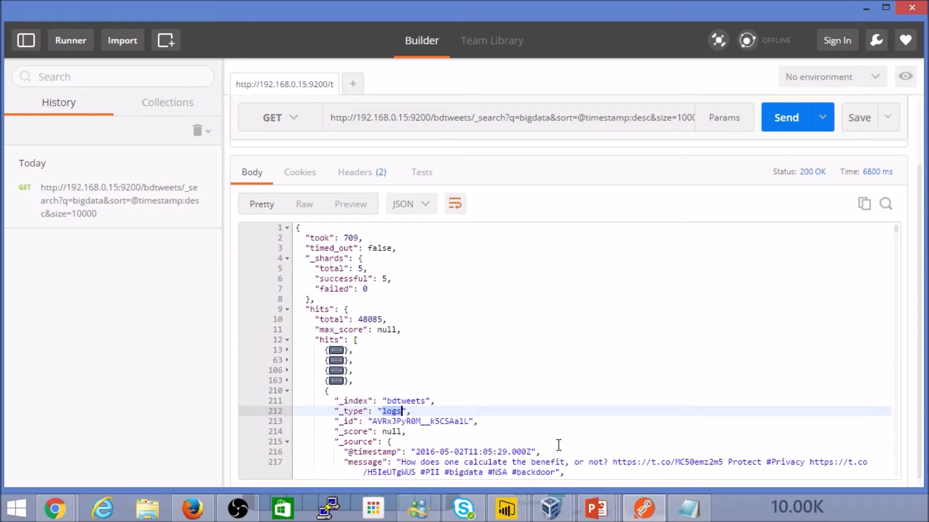
Examine the source fields of the expanded tweet, including message, user, hashtags and urls, and those of the following tweet.
left_click(536, 441)
key("Down")
key("Down")
key("Down")
key("Down")
key("Down")
key("Down")
key("Down")
key("Down")
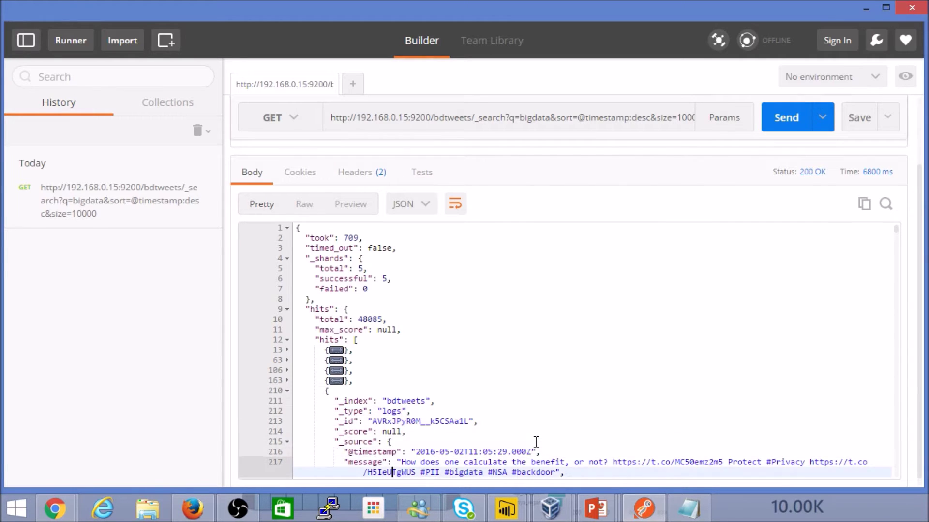
key("Down")
key("Down")
key("Down")
key("Down")
key("Down")
key("Down")
key("Down")
key("Down")
key("Down")
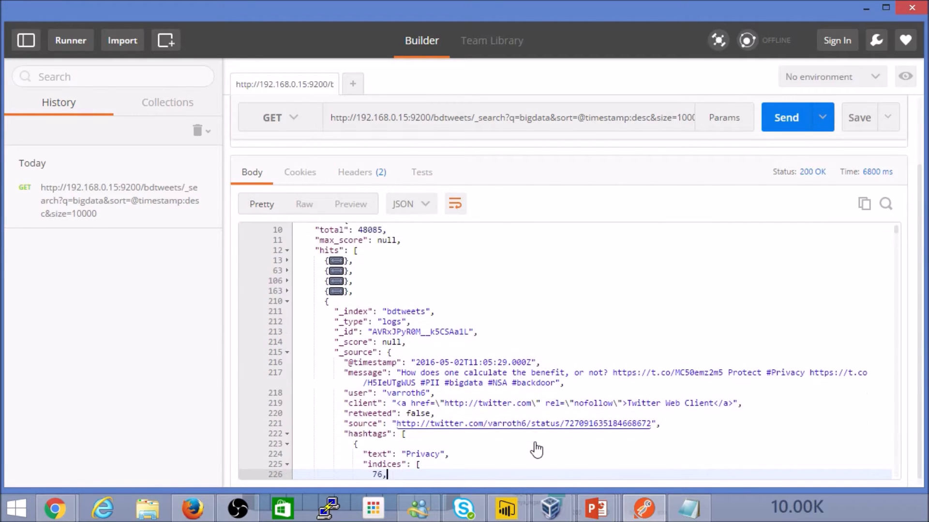
key("Down")
key("Down")
key("Down")
key("Down")
key("Down")
key("Down")
key("Down")
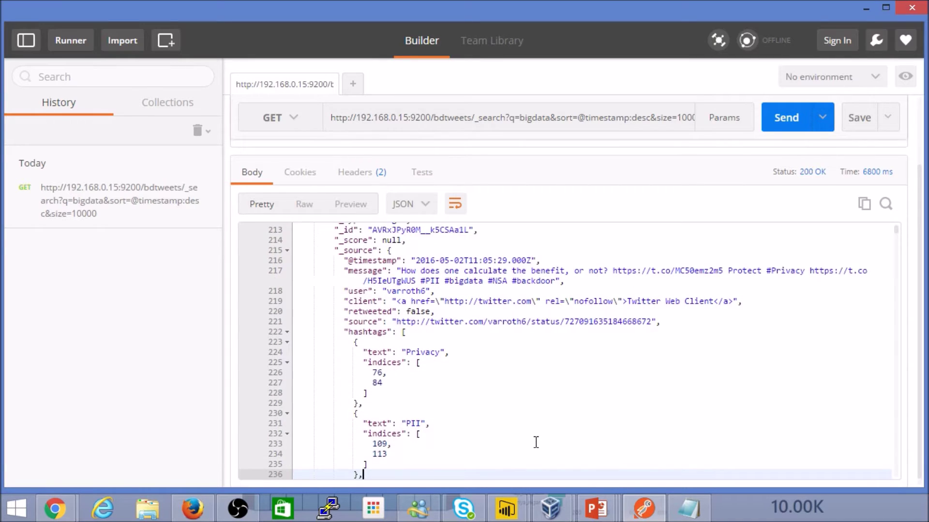
key("Down")
key("Down")
key("Down")
key("Down")
key("Down")
key("Down")
key("Down")
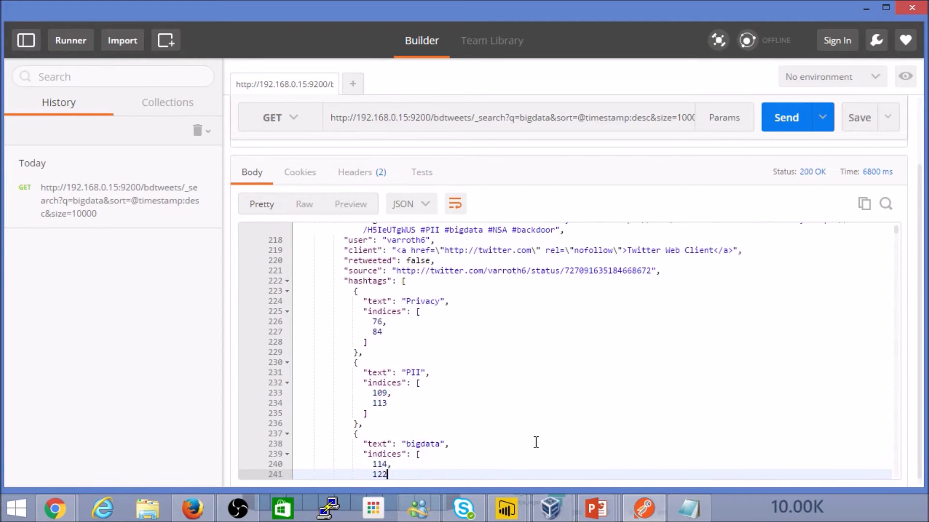
key("Down")
key("Down")
key("Down")
key("Down")
key("Down")
key("Down")
key("Down")
key("Down")
key("Down")
key("Down")
key("Down")
key("Down")
key("Down")
key("Down")
key("Down")
key("Down")
key("Down")
key("Down")
key("Down")
key("Down")
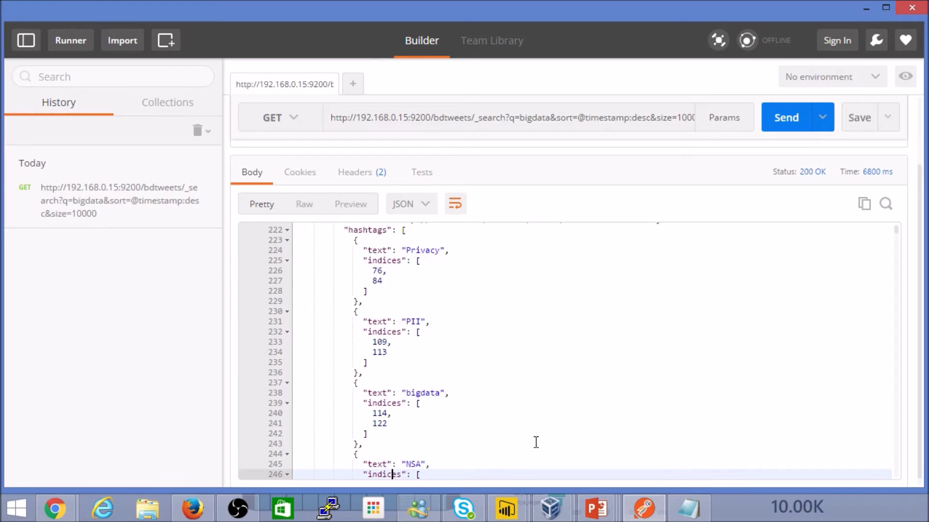
key("Down")
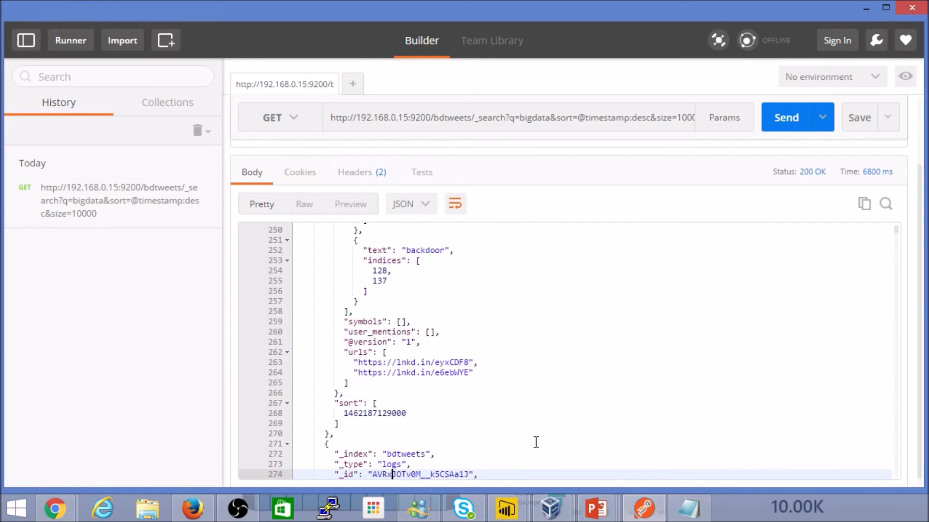
key("Up")
key("Up")
key("Up")
key("Up")
key("Up")
key("Up")
key("Up")
key("Up")
key("Up")
key("Up")
key("Up")
key("Up")
key("Up")
key("Up")
key("Up")
key("Up")
key("Up")
key("Up")
key("Up")
key("Down")
key("Down")
key("Down")
key("Down")
key("Down")
key("Down")
key("Down")
key("Down")
key("Down")
key("Down")
key("Down")
key("Down")
key("Down")
key("Down")
key("Down")
key("Down")
key("Down")
key("Down")
key("Down")
key("Down")
key("Down")
key("Down")
key("Down")
key("Down")
key("Down")
key("Down")
key("Down")
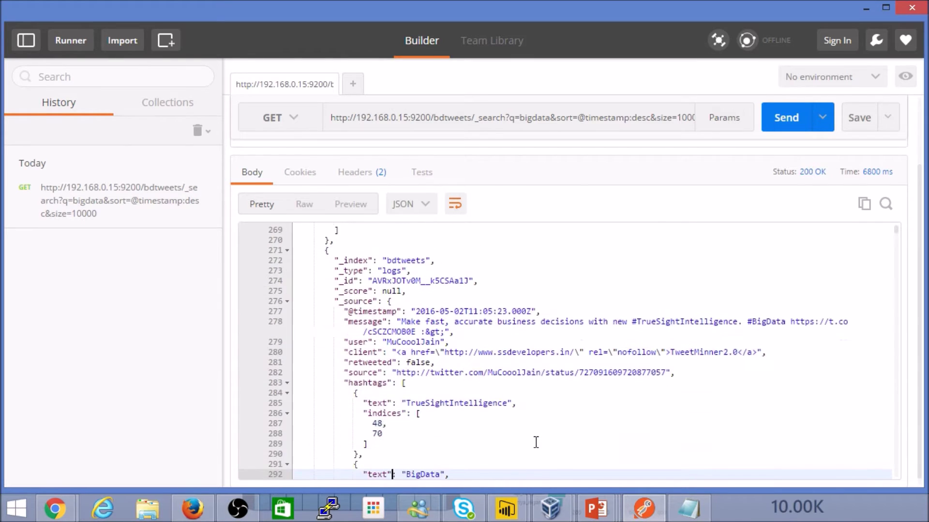
Copy the full request address of the bdtweets search.
left_click(532, 126)
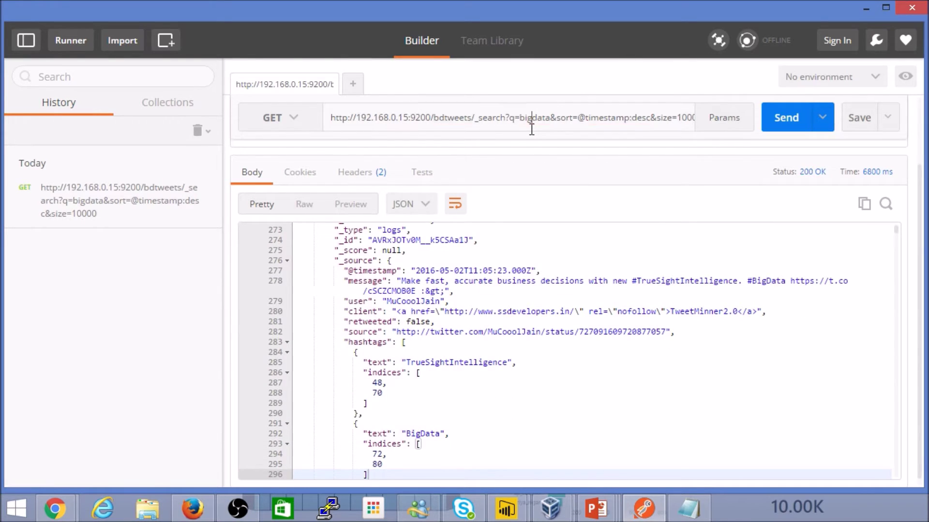
key("ctrl+a")
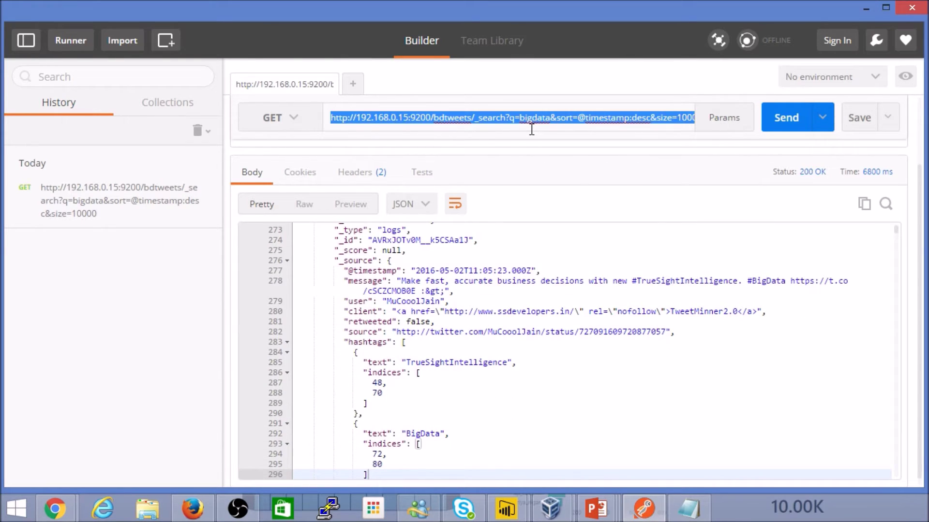
Switch to the ElasticSearchDemo report in Power BI Desktop and view its finished tweet visuals.
left_click(507, 508)
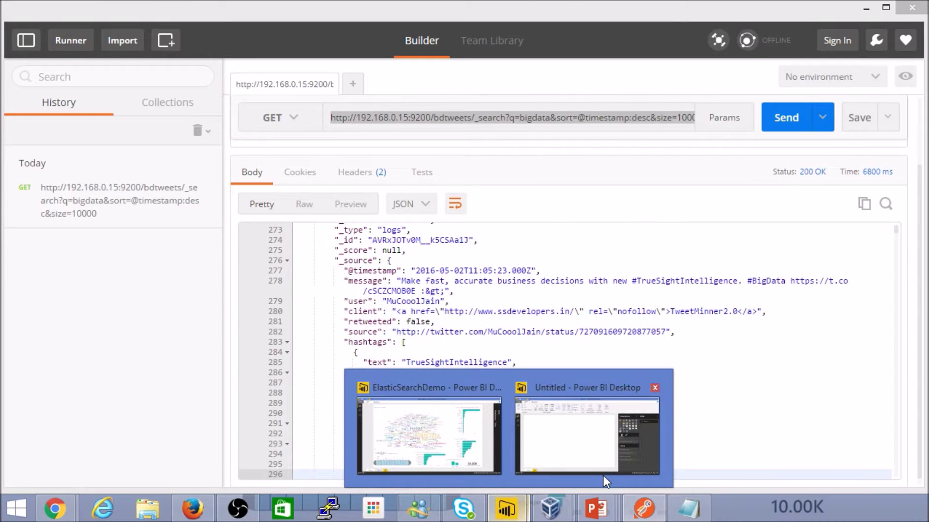
mouse_move(428, 431)
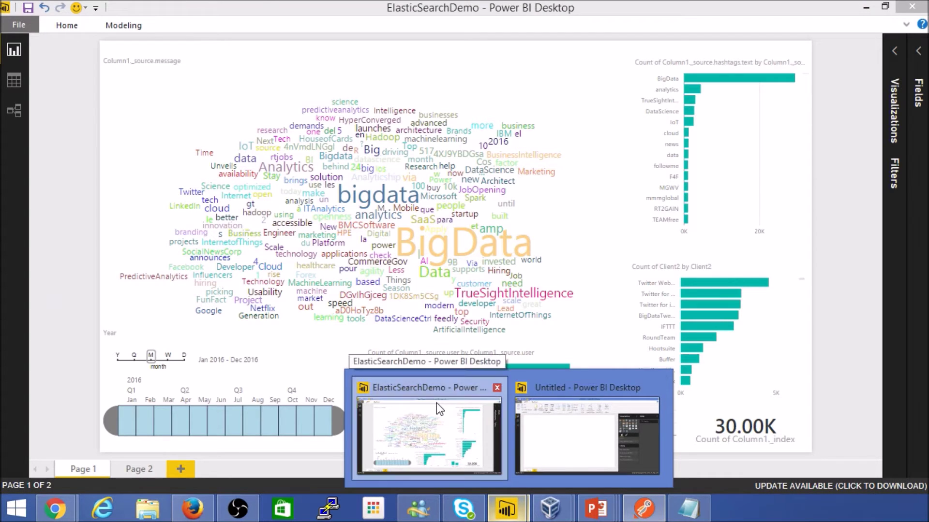
left_click(436, 403)
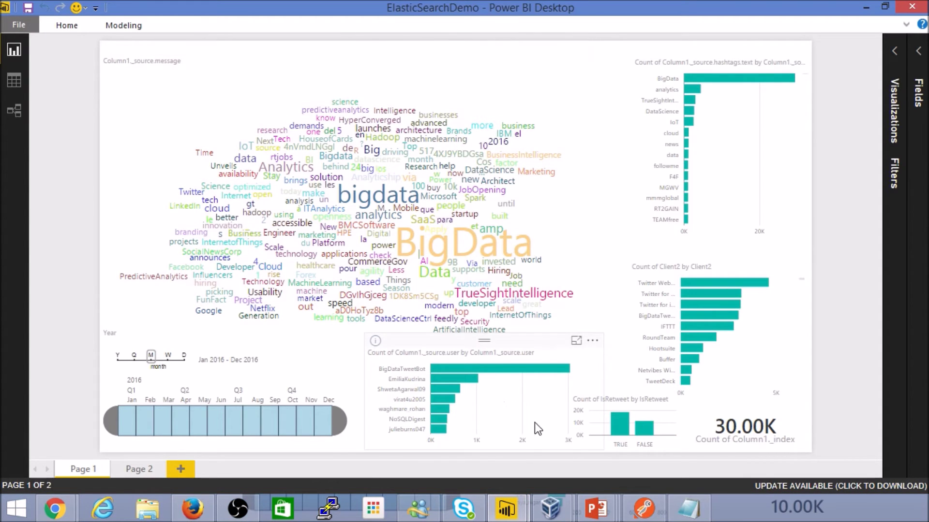
mouse_move(710, 283)
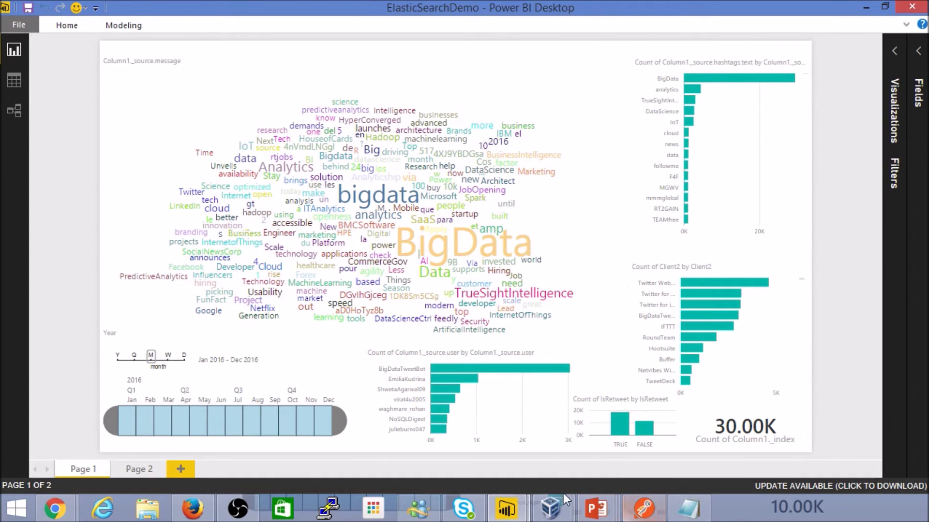
mouse_move(506, 508)
left_click(573, 423)
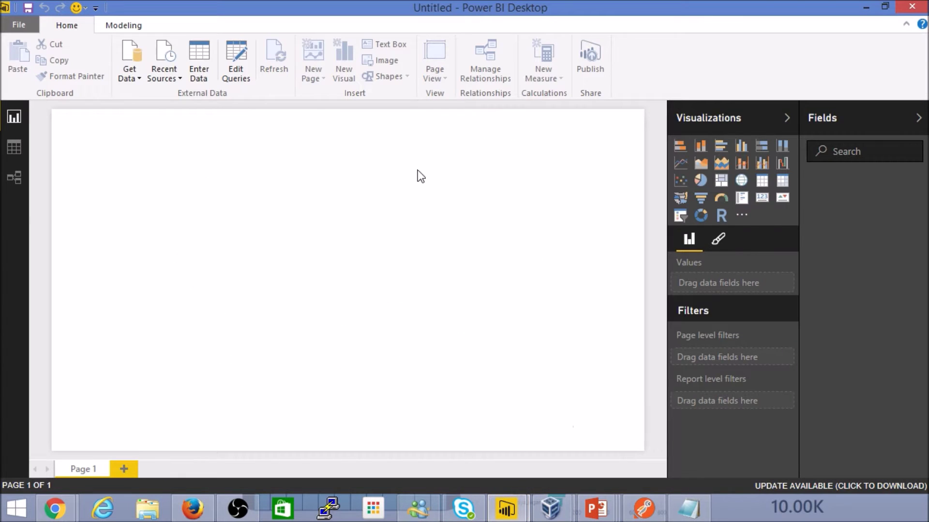
left_click(128, 74)
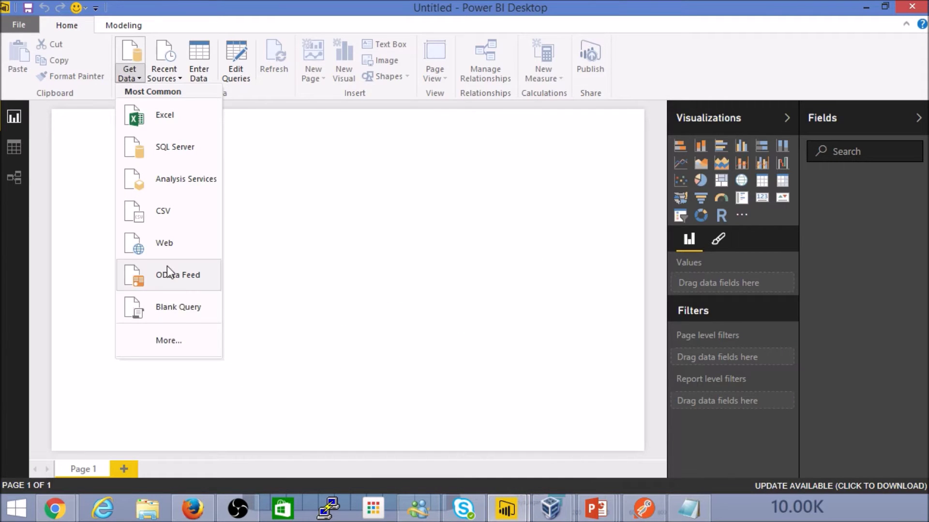
left_click(177, 246)
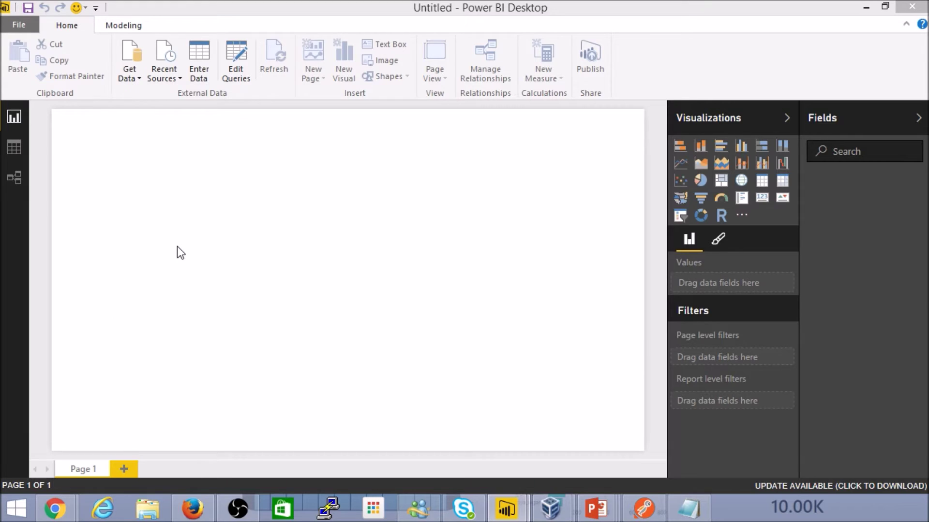
key("ctrl+v")
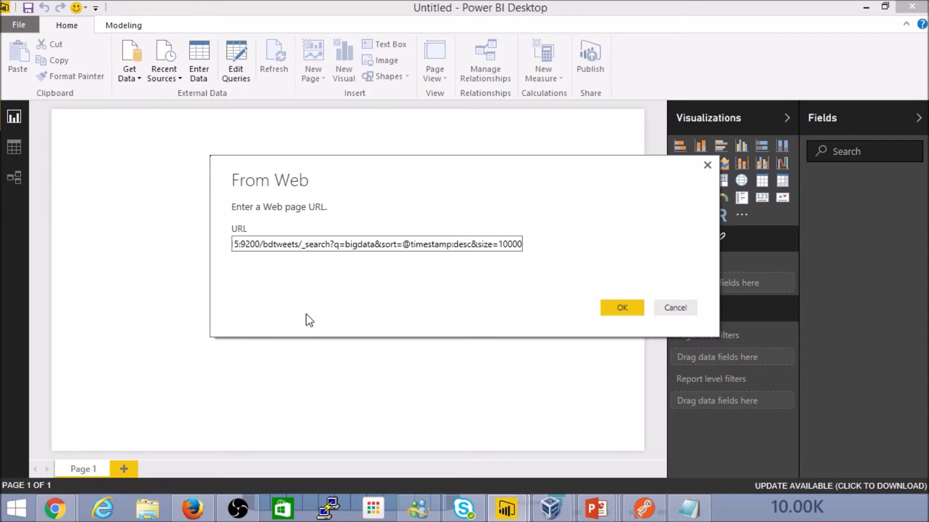
left_click(634, 308)
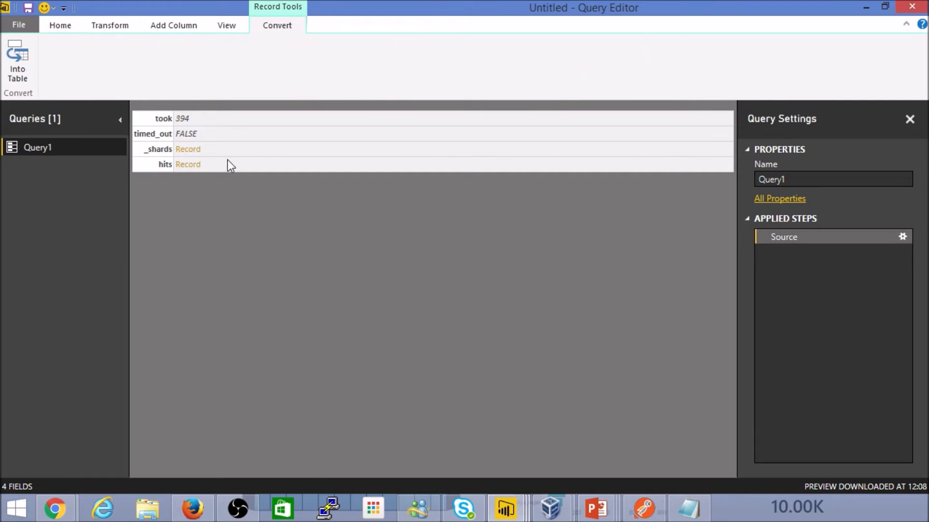
Drill into the hits record down to its nested hits list and convert it to a table with no delimiter, showing extra columns as errors.
left_click(190, 163)
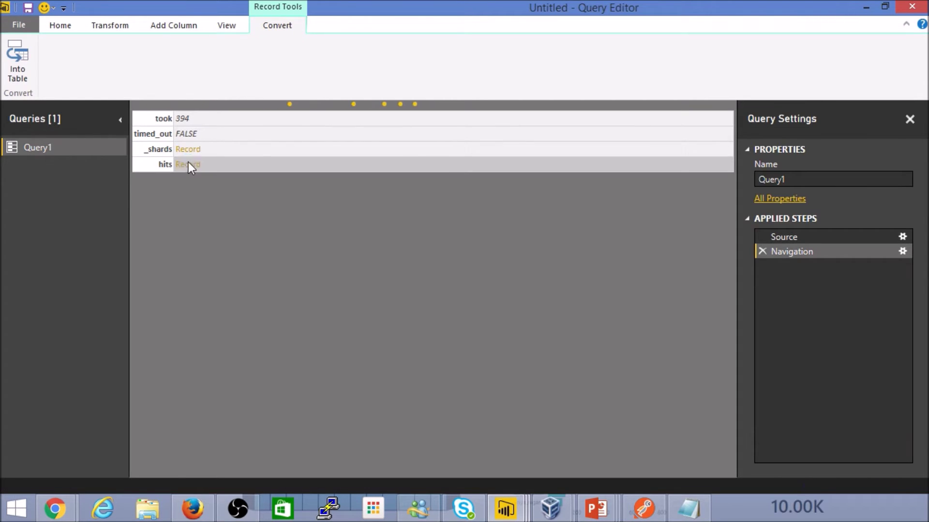
left_click(185, 149)
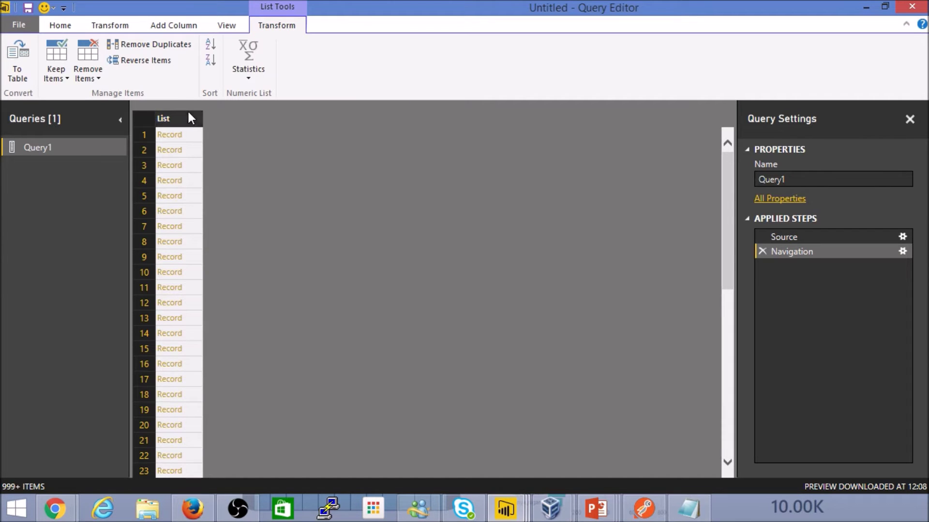
right_click(187, 117)
left_click(249, 151)
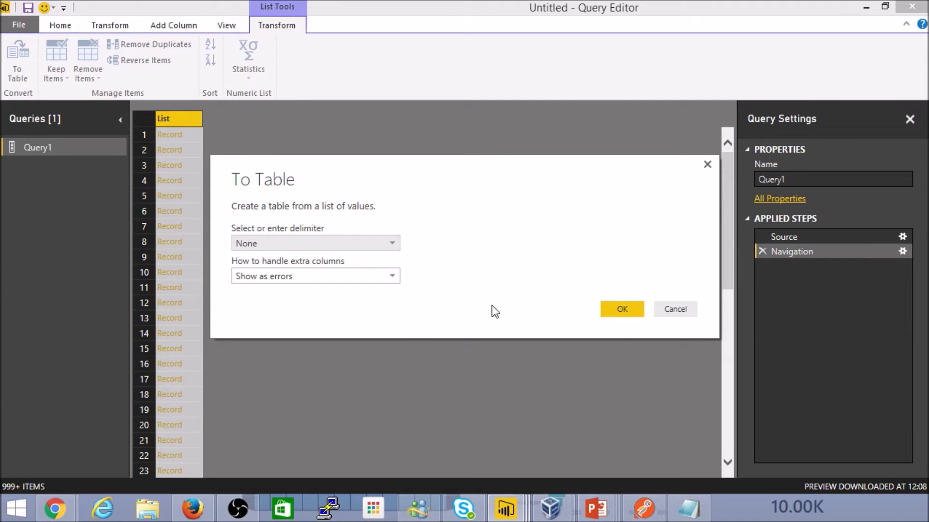
left_click(613, 308)
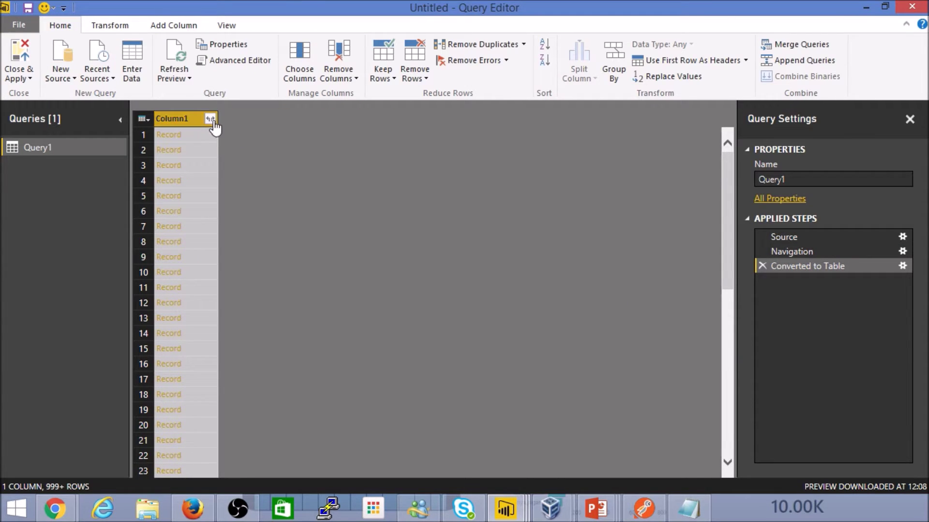
Expand the Column1 records into _index, _type, _id, _score, _source and sort columns with the original name as prefix.
left_click(210, 119)
left_click(363, 301)
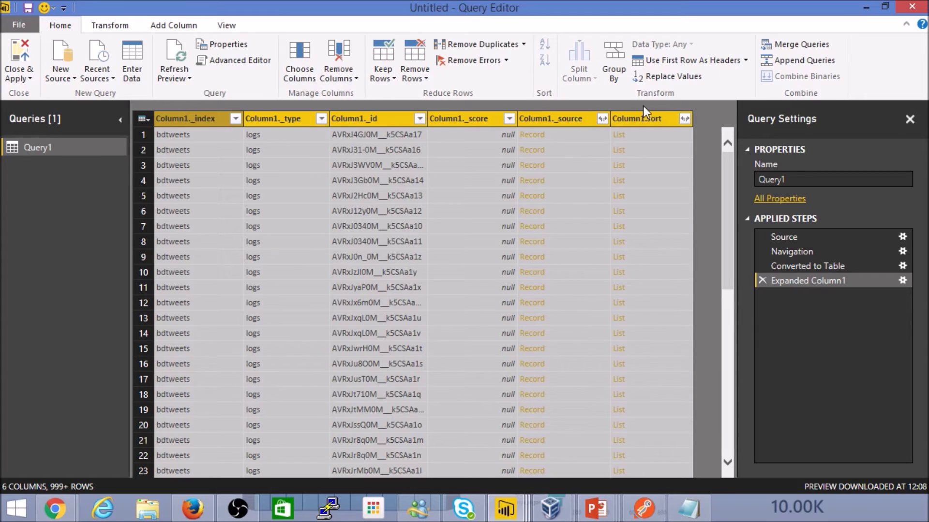
left_click(601, 119)
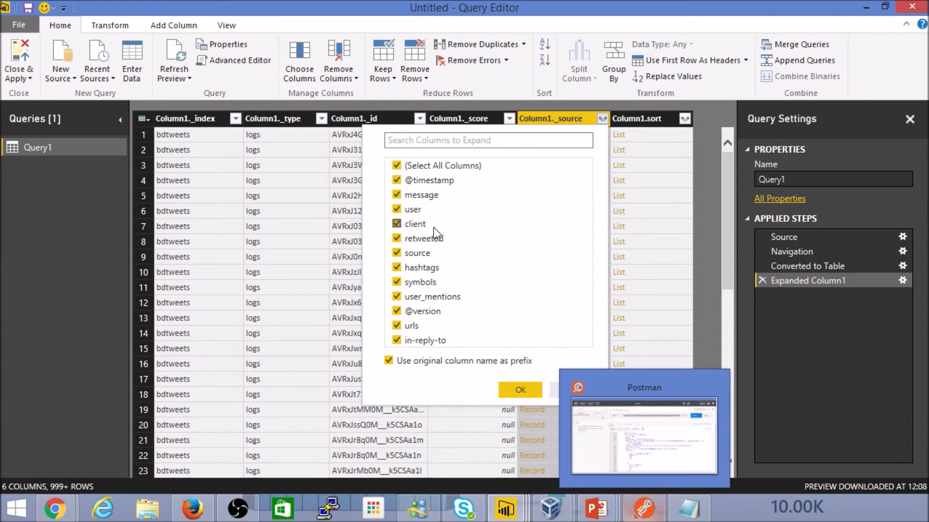
left_click(521, 390)
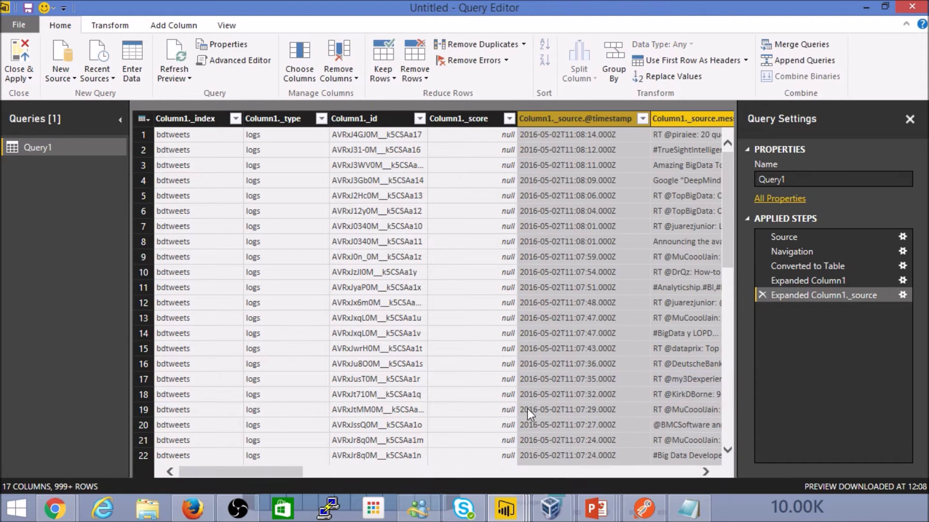
Try removing the selected expanded Column1._source columns, and delete the resulting Removed Columns step from the query.
left_click_drag(267, 470, 361, 477)
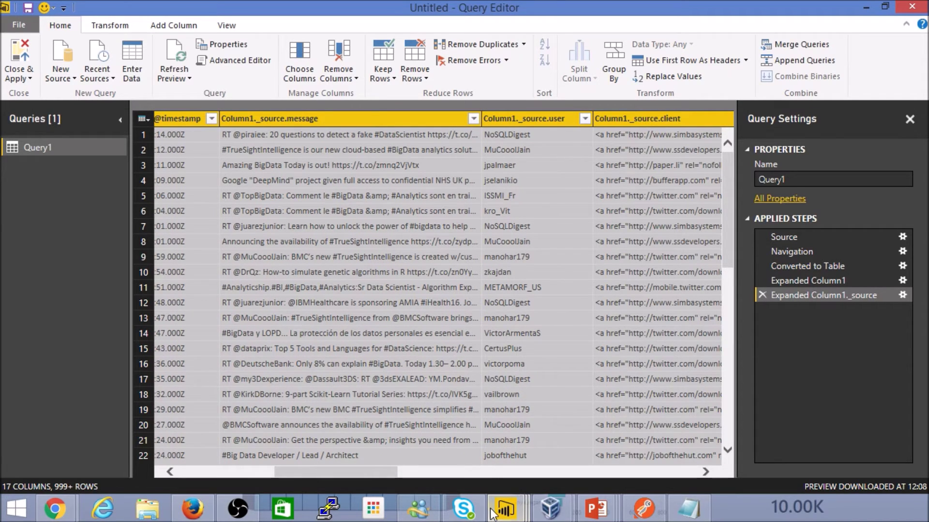
left_click_drag(335, 470, 392, 478)
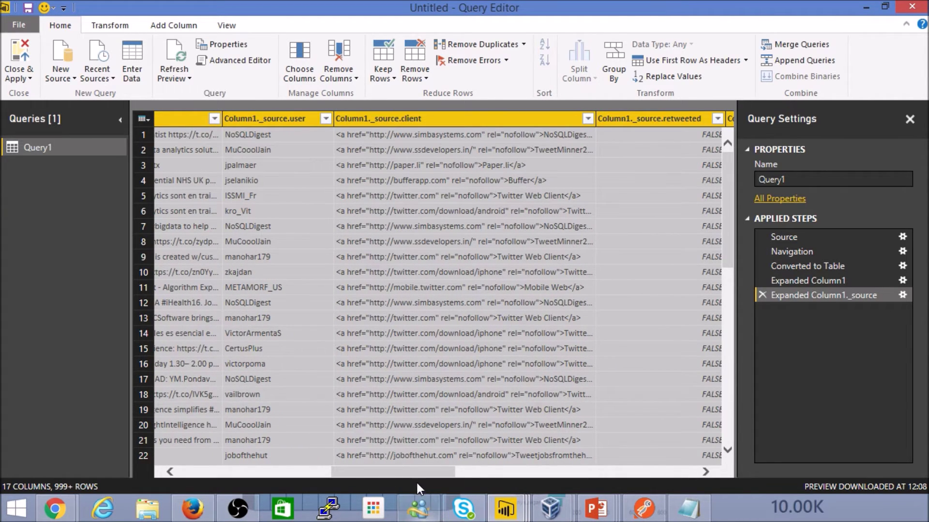
left_click_drag(413, 471, 500, 486)
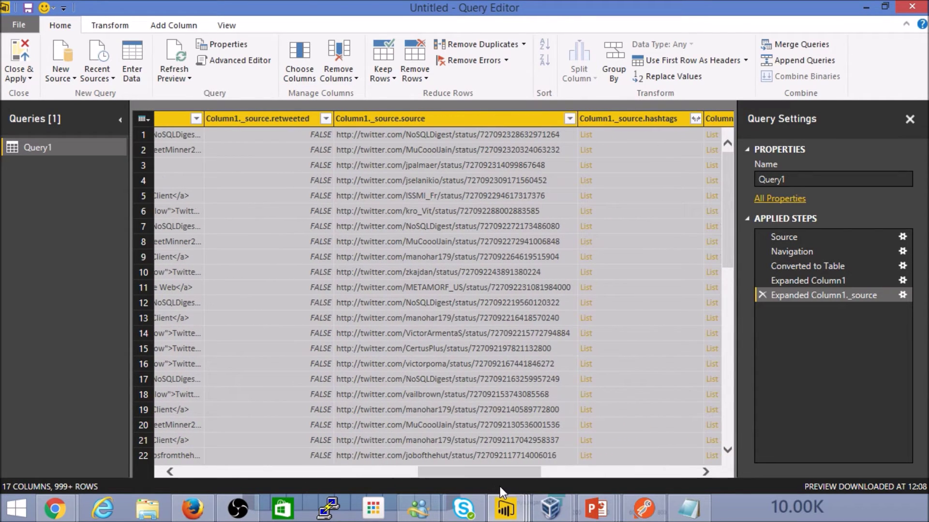
right_click(481, 118)
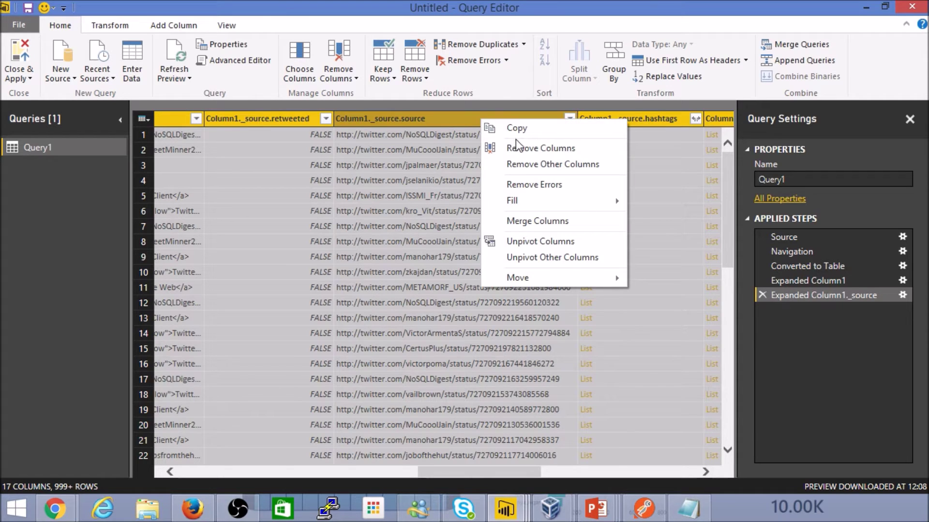
left_click(537, 152)
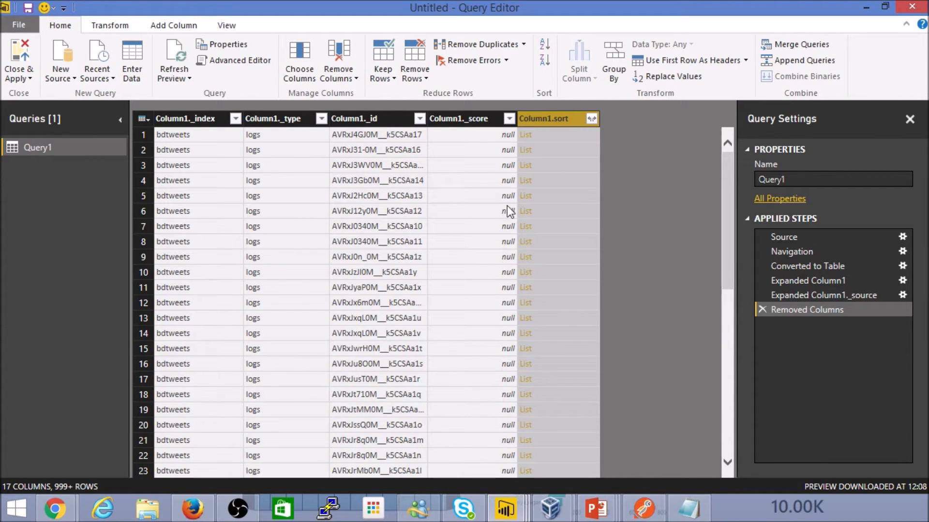
left_click(761, 309)
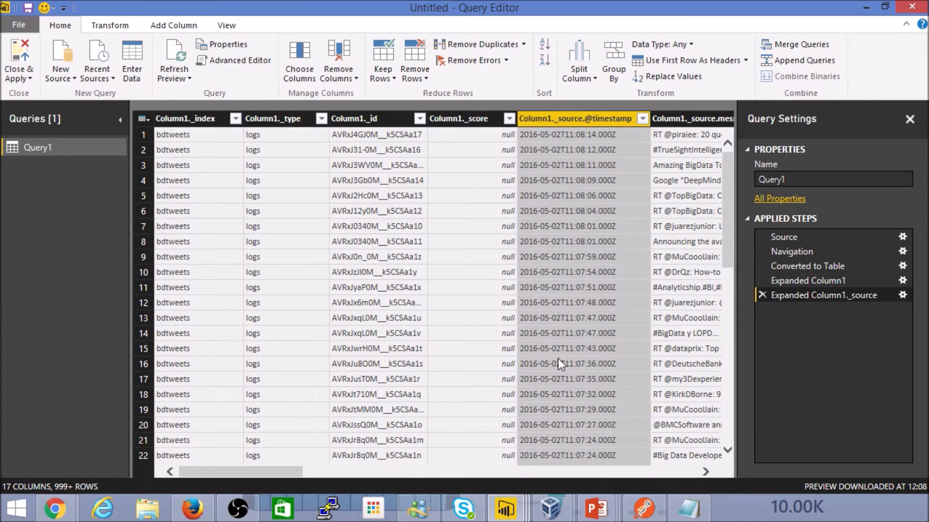
Split the Column1._source.client column by the custom delimiter > at the right-most delimiter.
left_click_drag(274, 468, 412, 478)
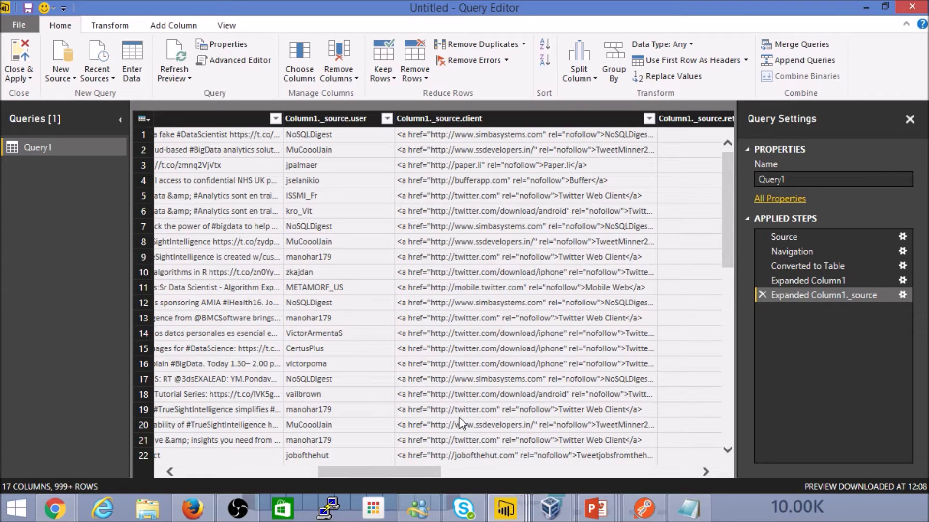
right_click(558, 117)
left_click(460, 214)
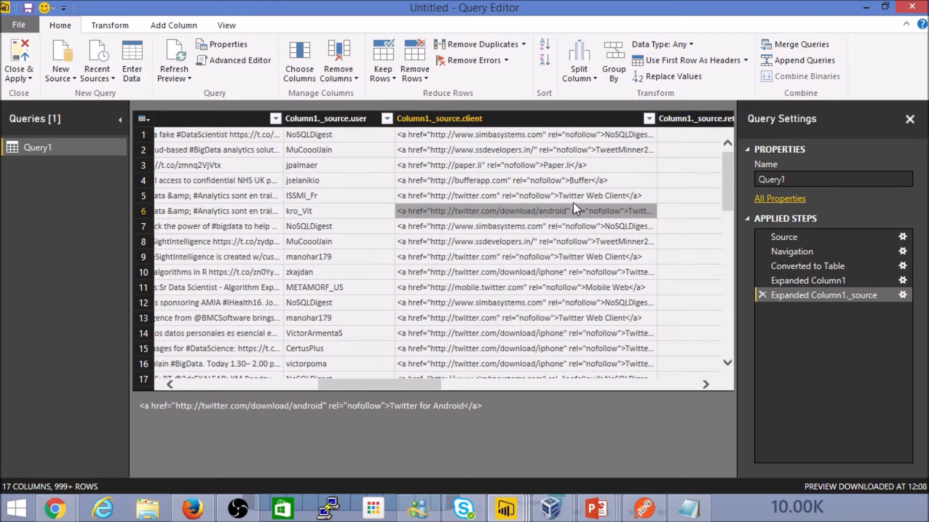
right_click(418, 120)
mouse_move(493, 315)
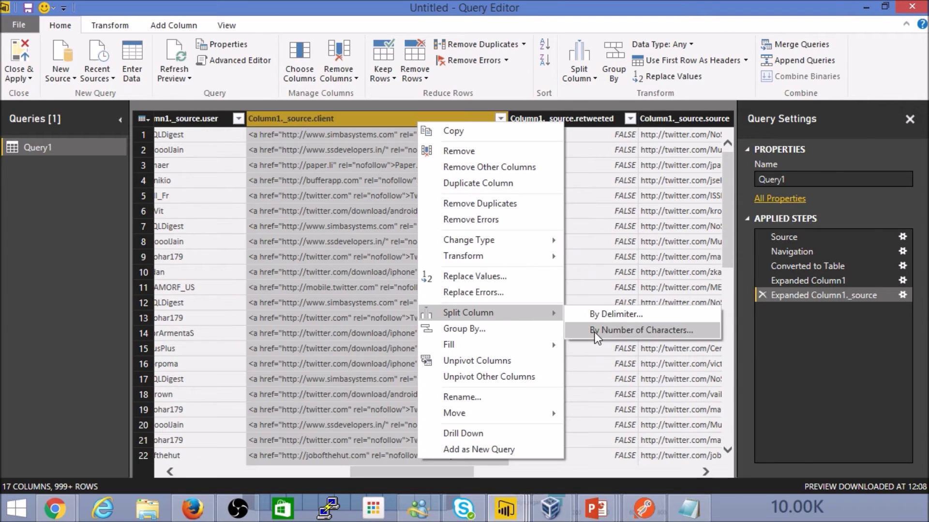
left_click(619, 316)
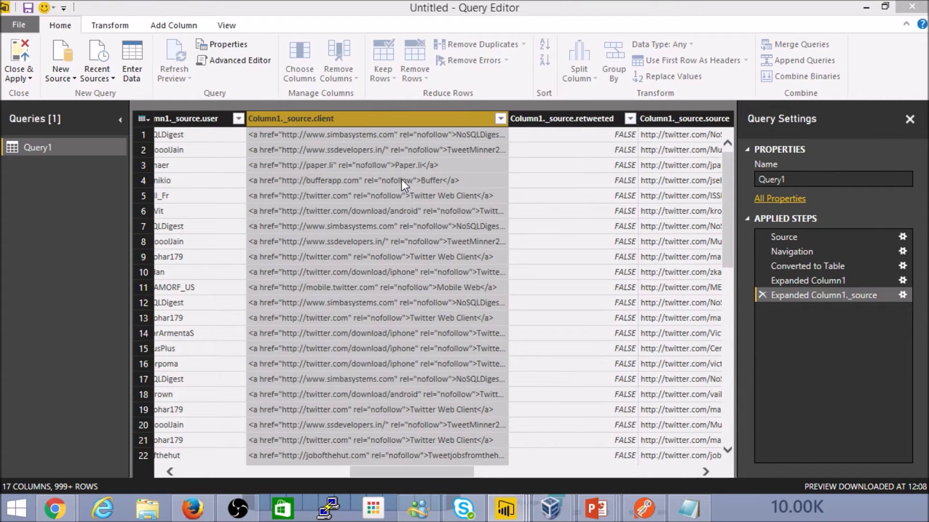
left_click(304, 217)
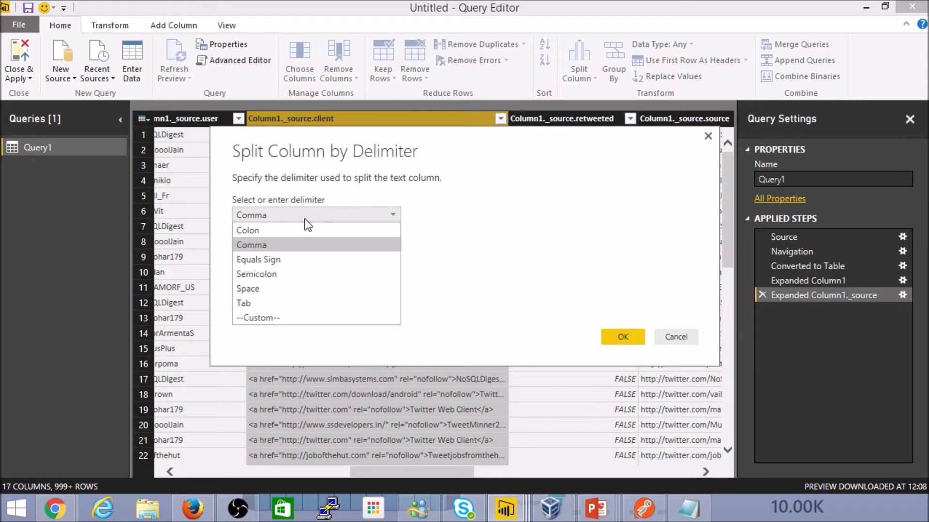
left_click(253, 318)
left_click(279, 235)
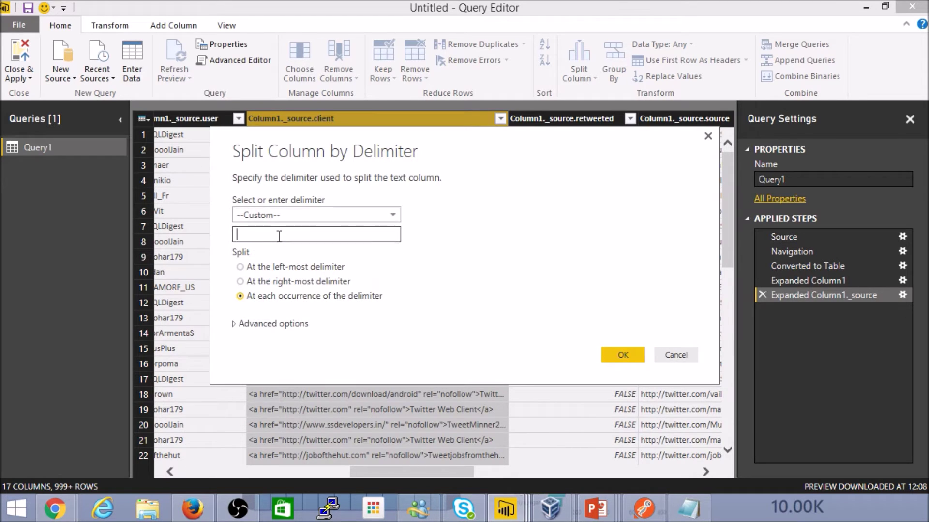
type(">")
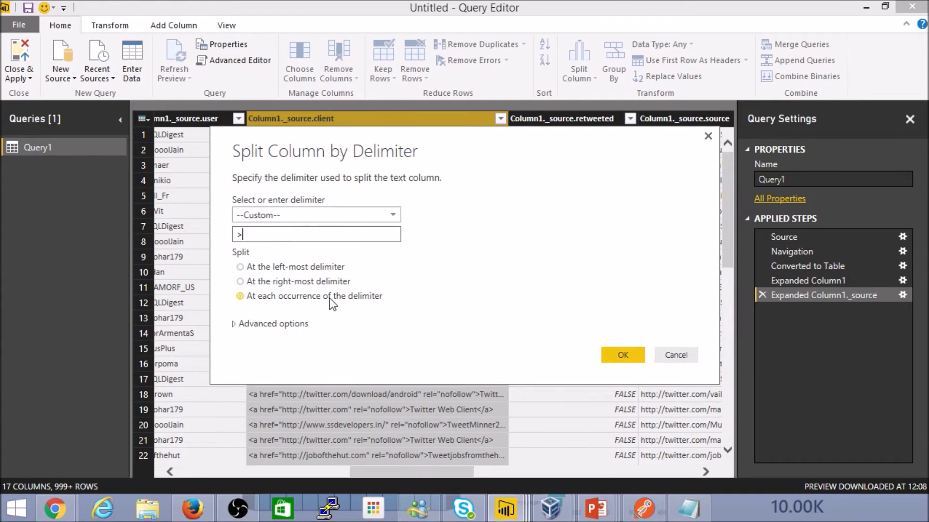
left_click(325, 285)
left_click(624, 358)
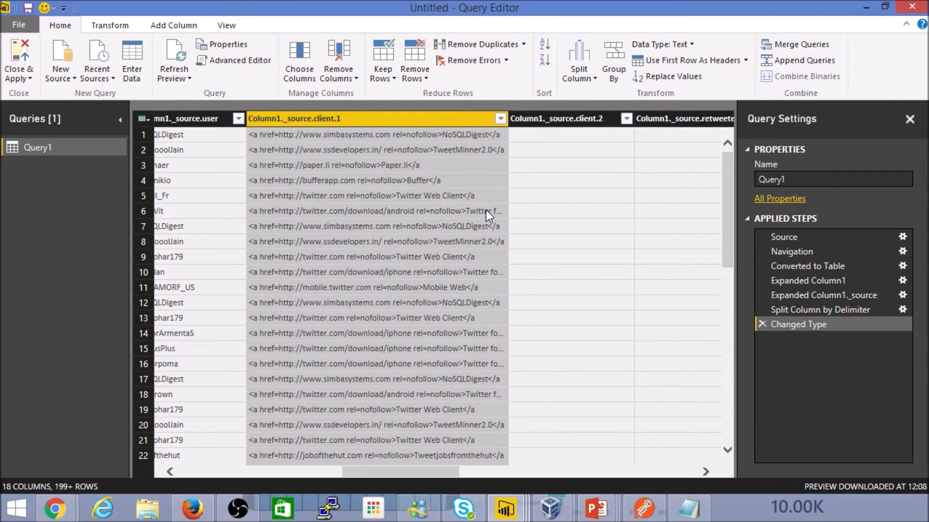
Edit the applied client column split so it divides at the left-most > delimiter.
left_click(838, 310)
left_click(901, 311)
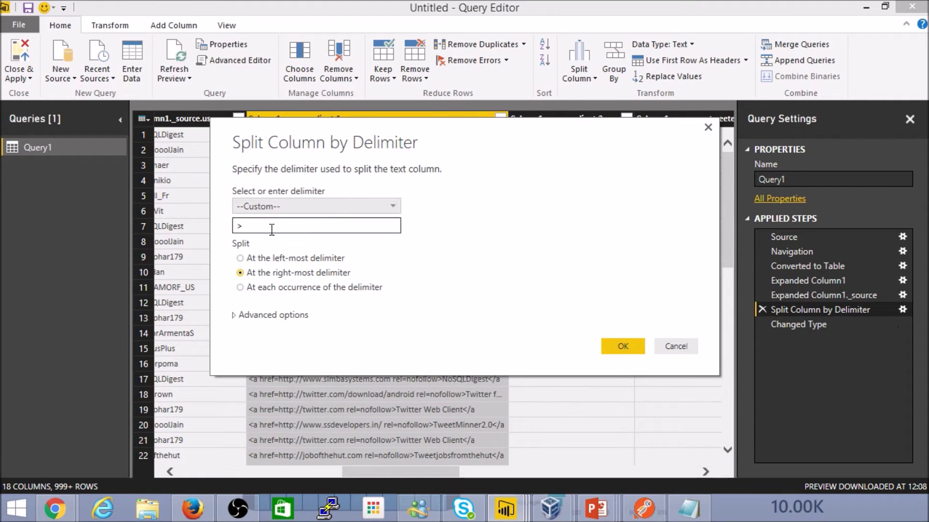
left_click(272, 262)
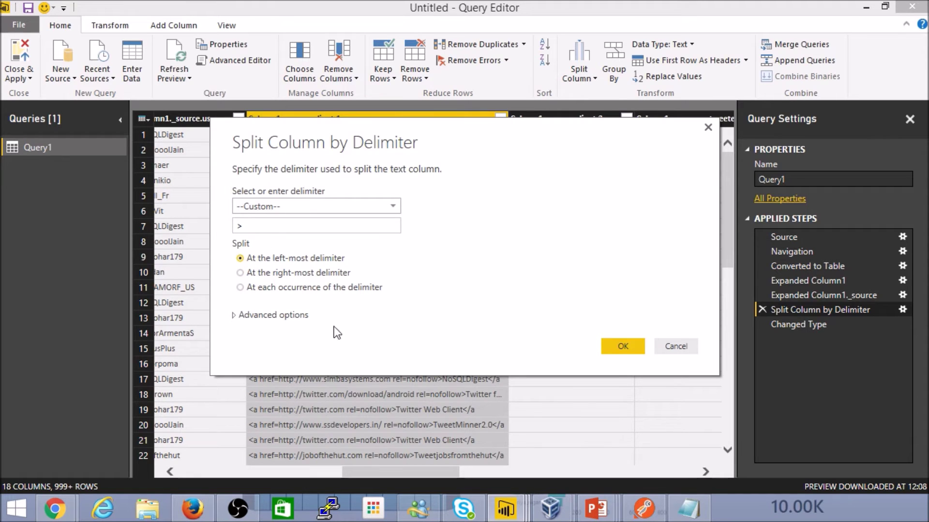
left_click(611, 350)
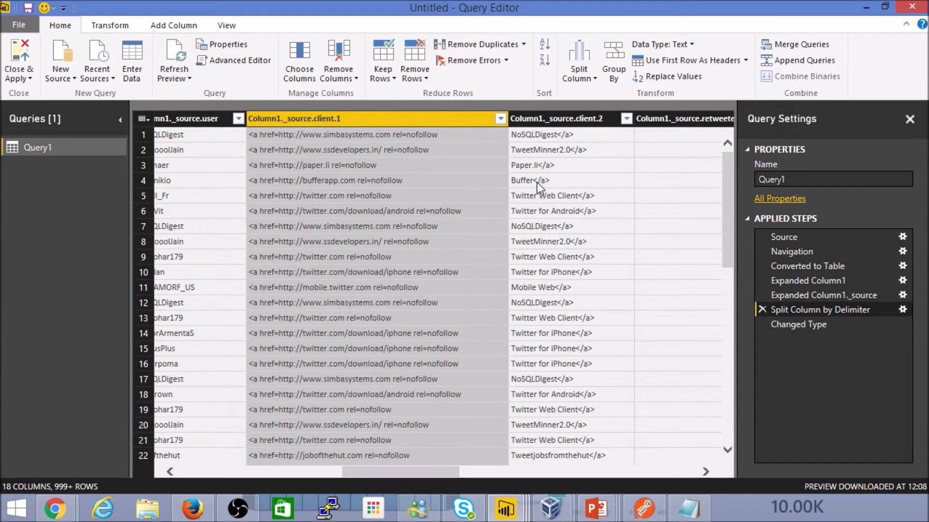
Split the Column1._source.client.2 column by the custom delimiter < at each occurrence of the delimiter.
left_click(589, 120)
right_click(588, 120)
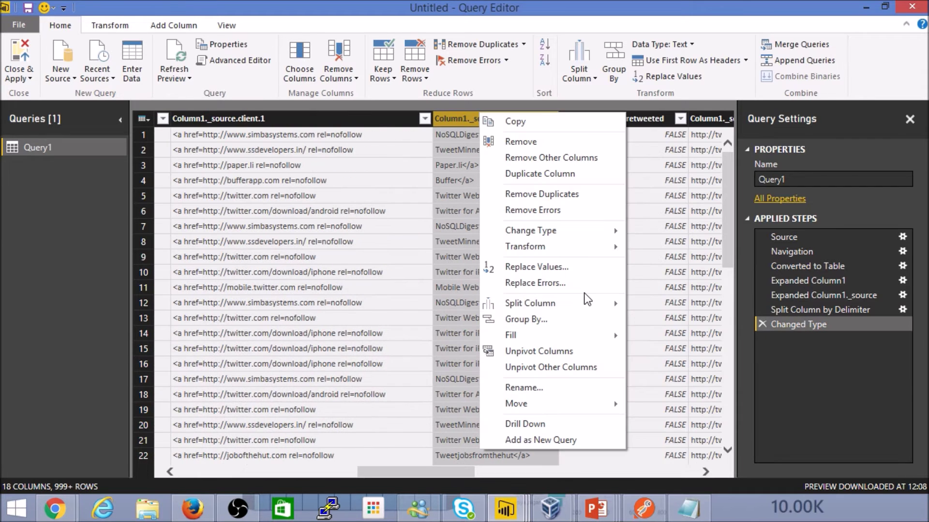
mouse_move(582, 297)
left_click(729, 304)
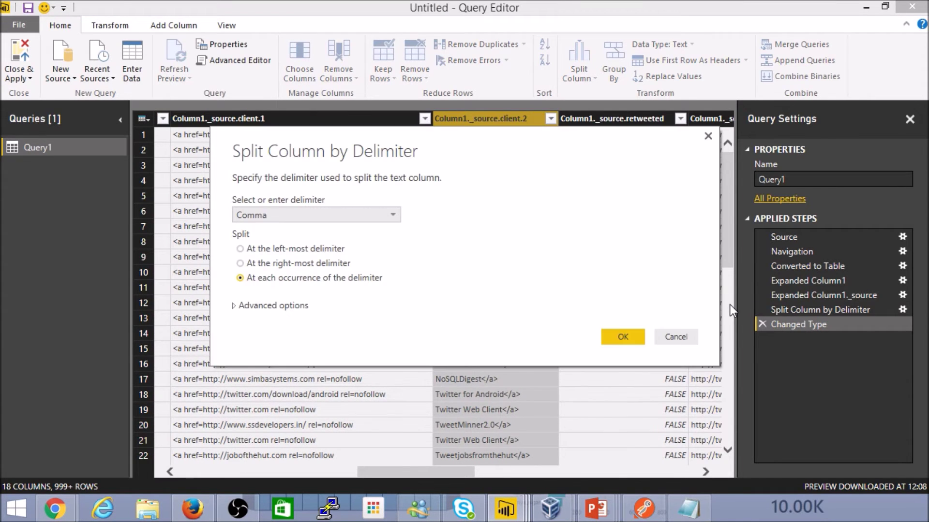
left_click(321, 216)
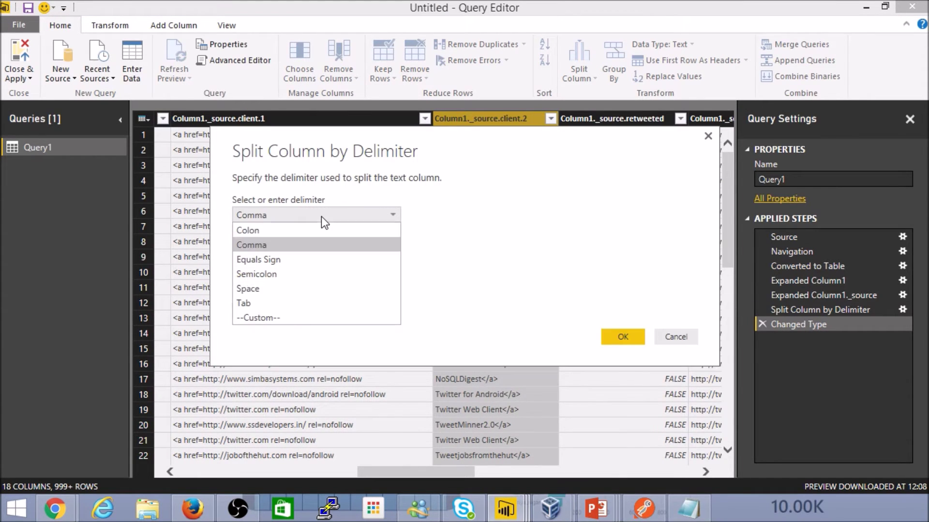
left_click(257, 311)
left_click(282, 236)
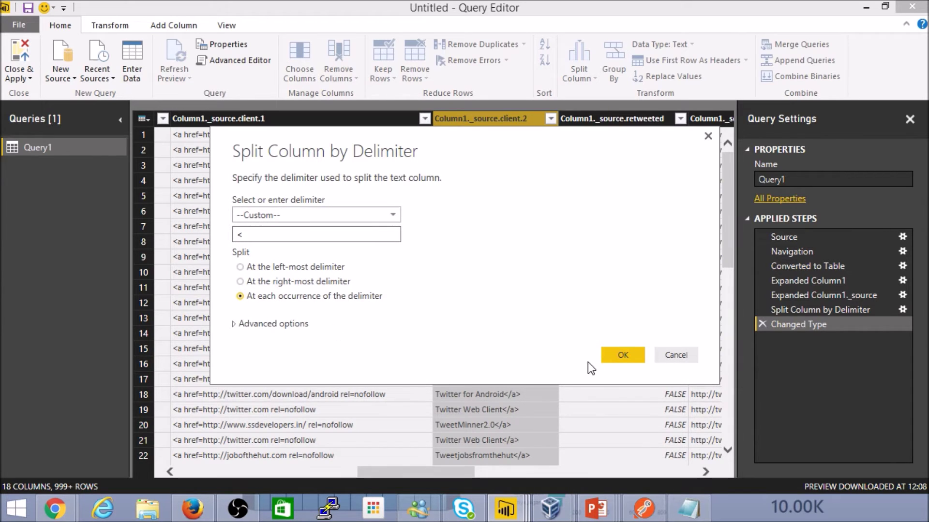
left_click(610, 360)
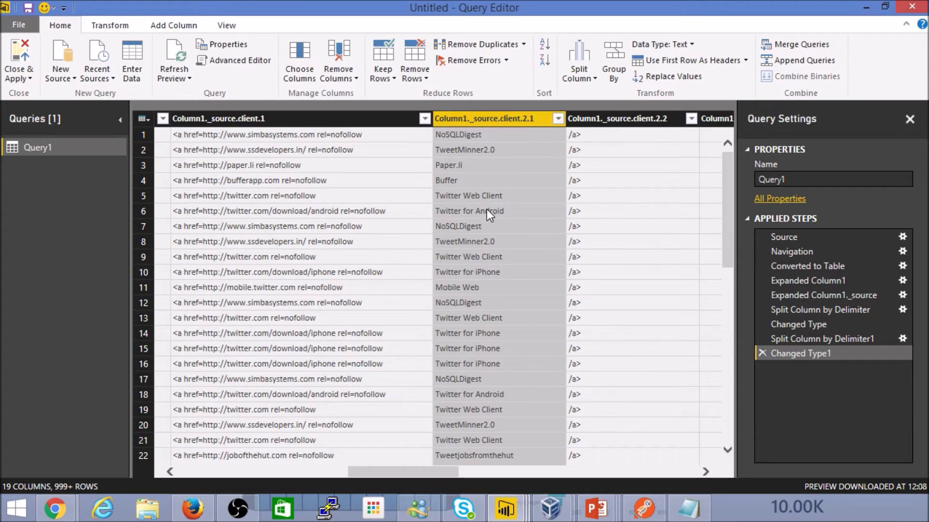
Rename the Column1._source.client.2.1 column as Client.
right_click(509, 120)
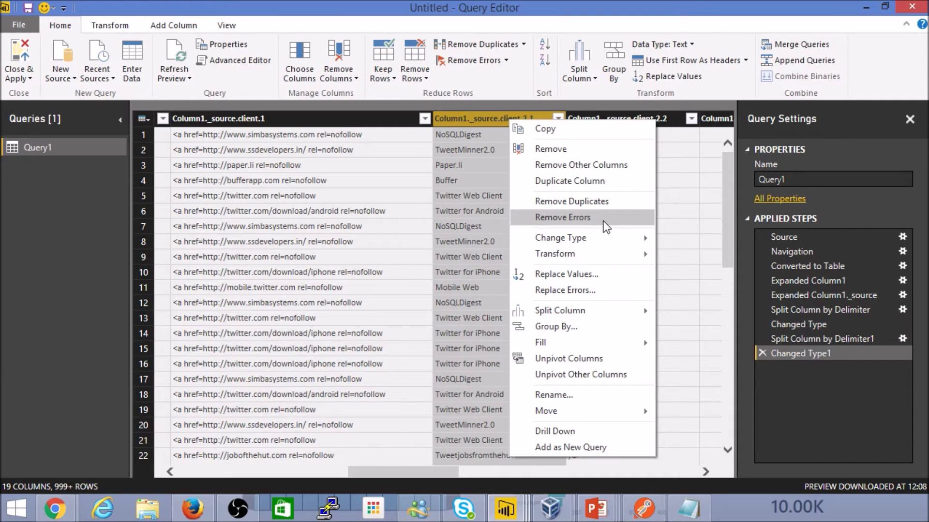
left_click(558, 391)
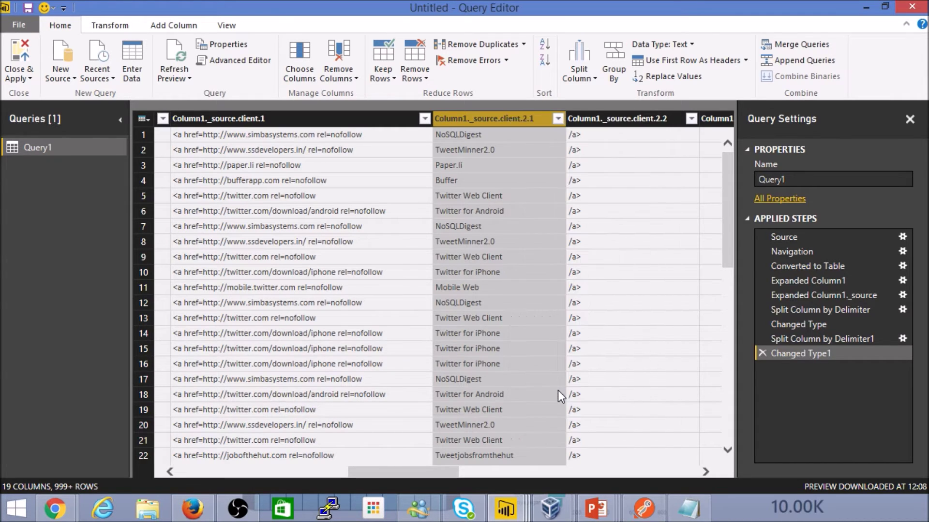
type("Client")
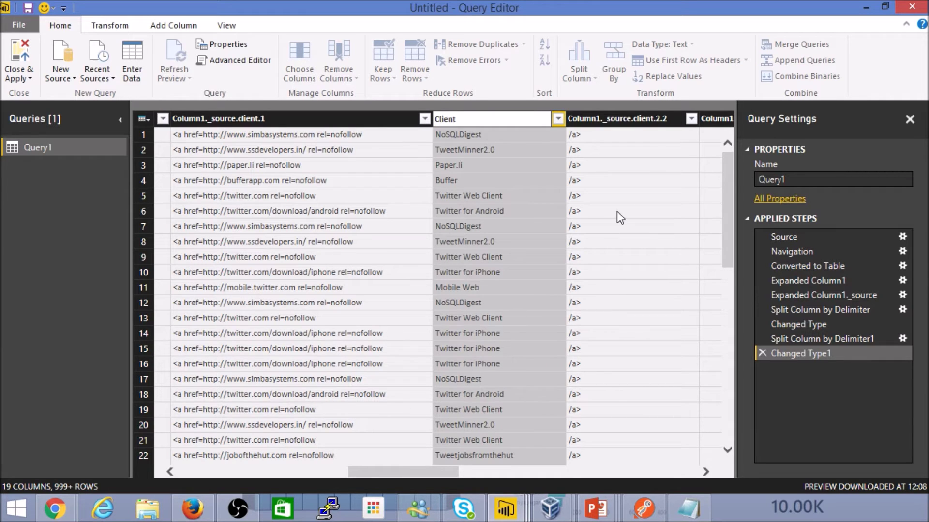
key("Return")
Remove the Column1._source.client.2.2 column that holds the leftover closing tags.
left_click(572, 115)
right_click(572, 114)
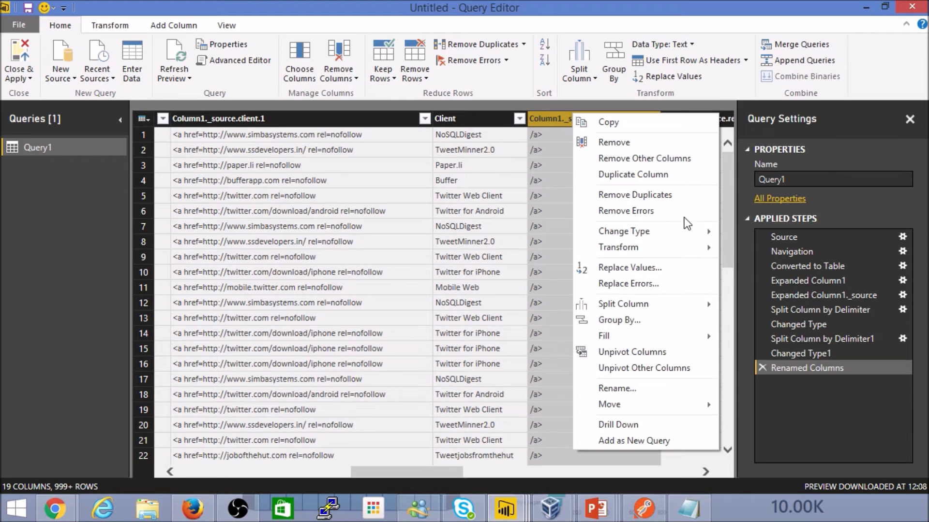
left_click(657, 144)
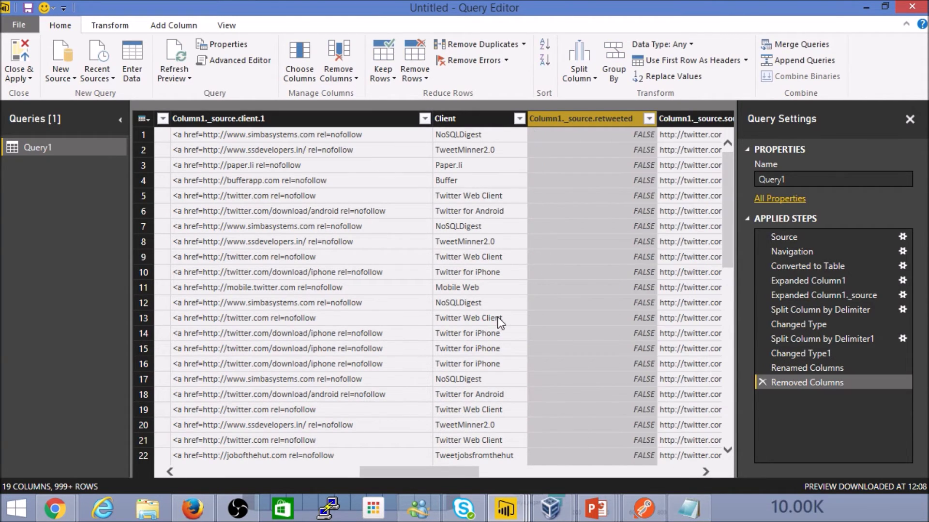
Expand the lists in the Column1._source.hashtags column.
left_click_drag(443, 472, 330, 461)
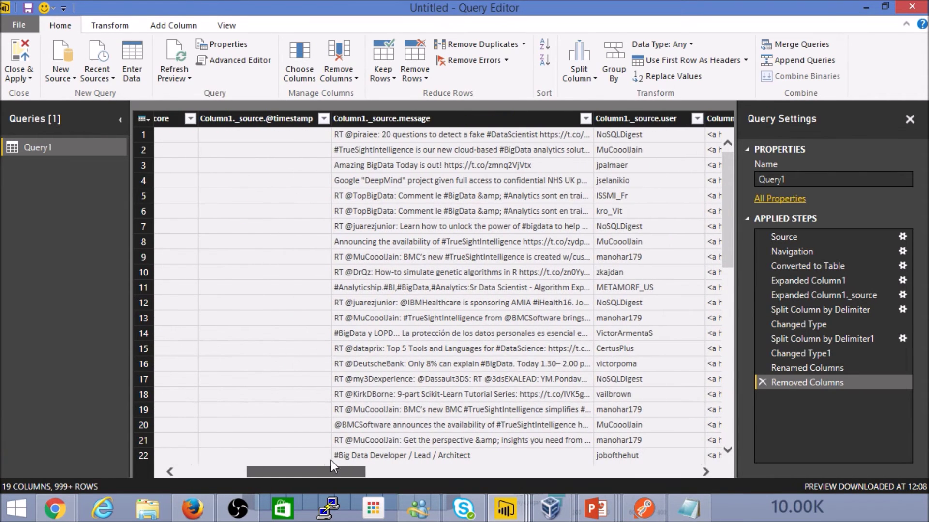
left_click(688, 352)
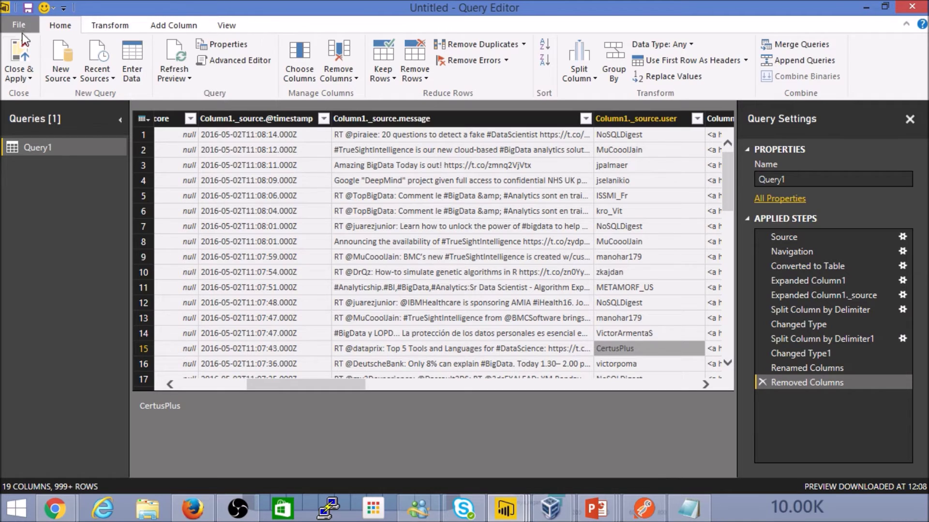
left_click(457, 320)
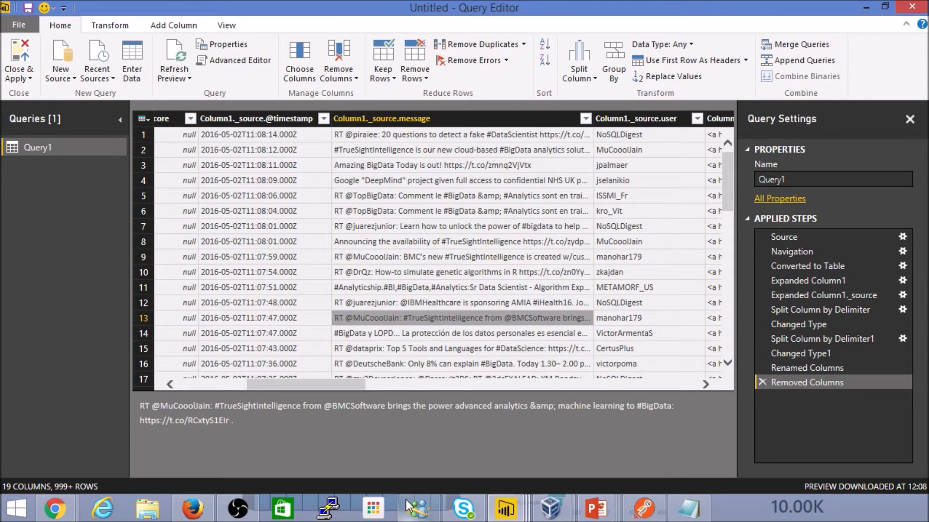
left_click(598, 256)
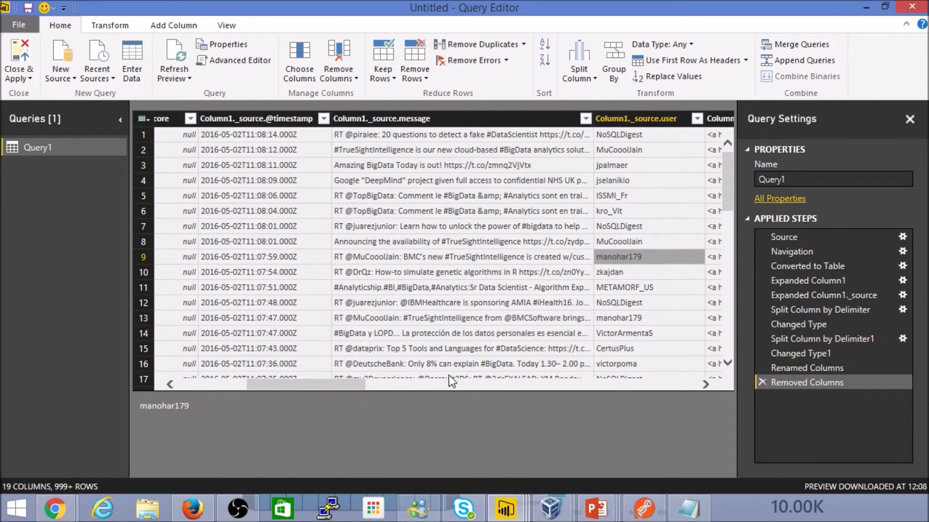
left_click_drag(358, 386, 567, 382)
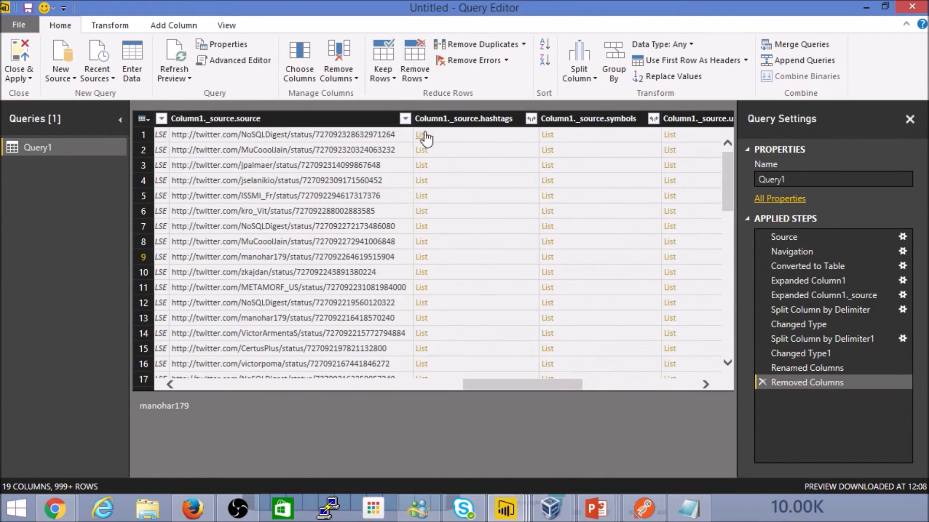
left_click(530, 119)
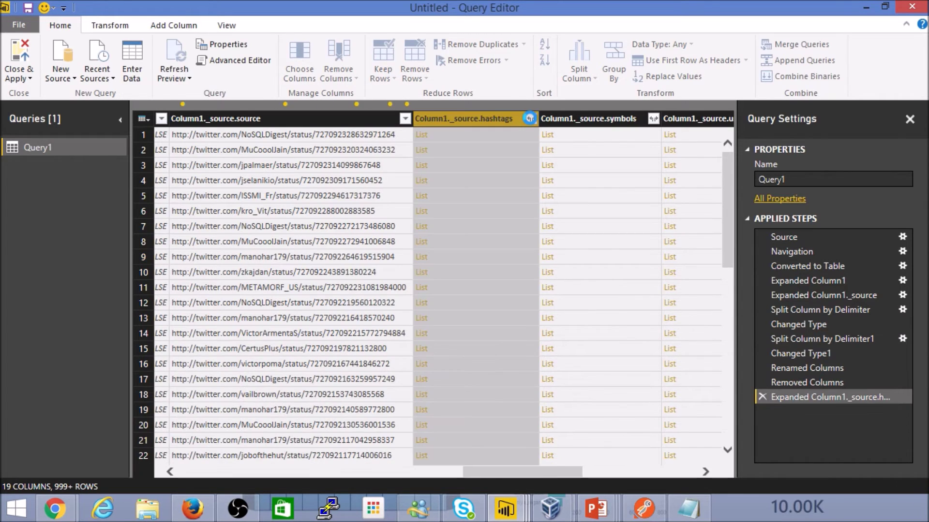
Delete the hashtags expansion from the applied steps and load the query into the report.
left_click(761, 397)
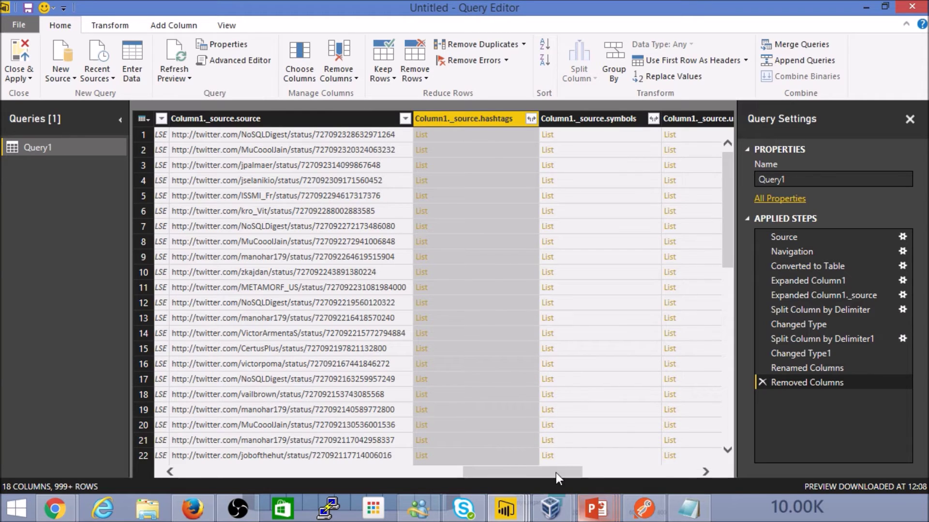
left_click_drag(528, 469, 208, 433)
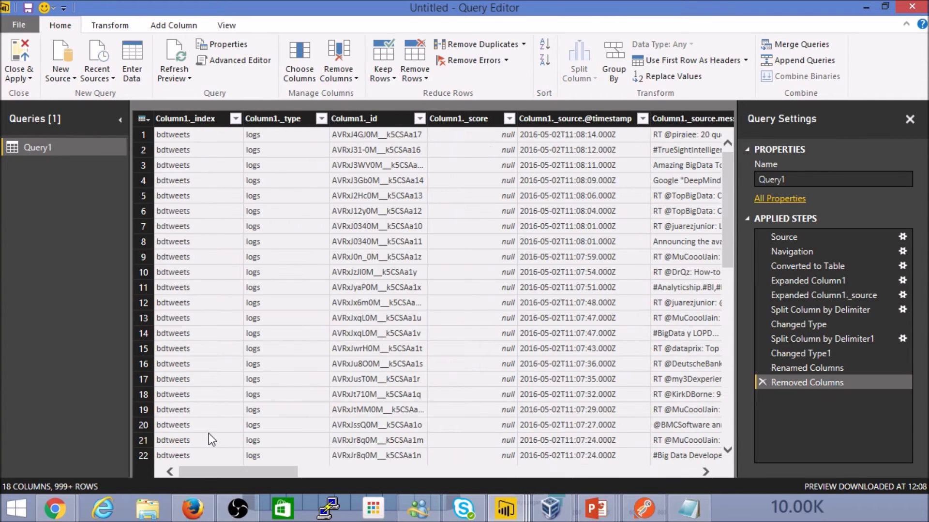
left_click(17, 50)
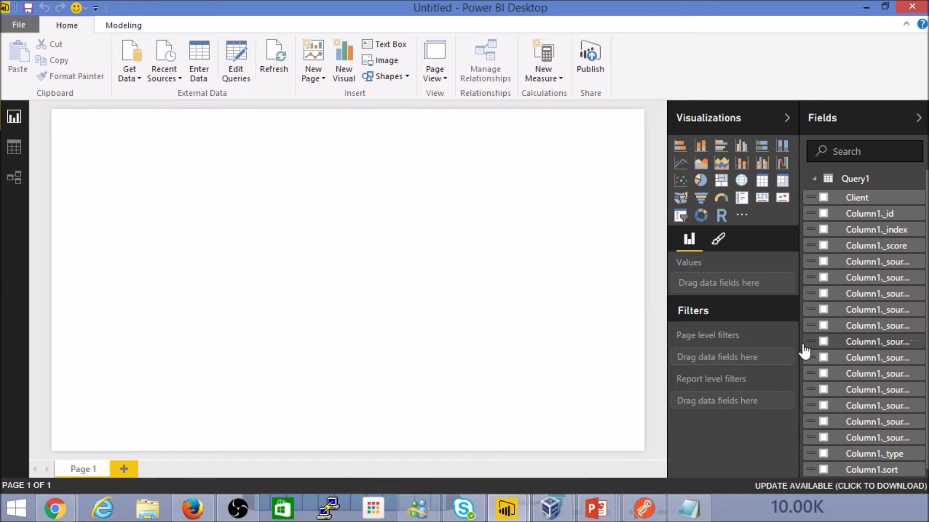
Widen the field list and create a table of Column1._source.user with a second Column1._source.user value summarized as Count.
left_click_drag(798, 342, 750, 326)
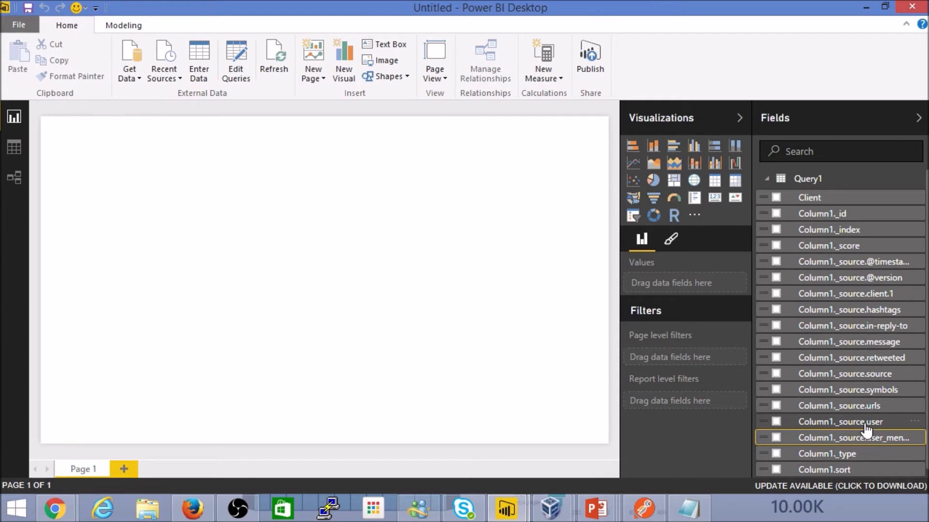
left_click_drag(873, 426, 490, 204)
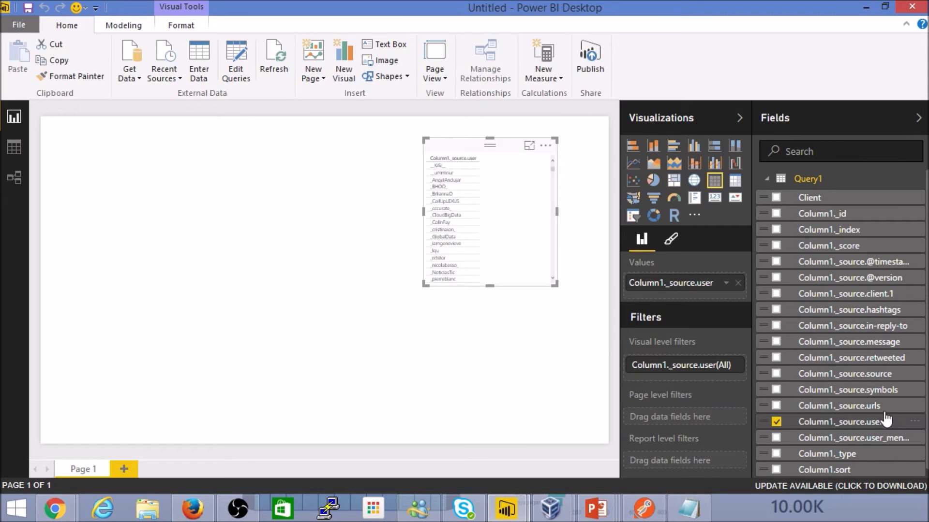
left_click_drag(879, 425, 504, 186)
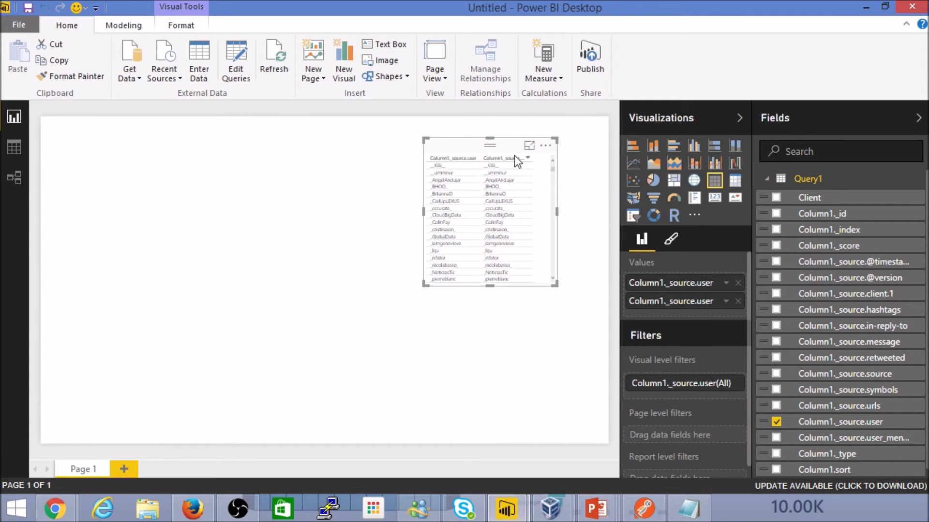
left_click(726, 301)
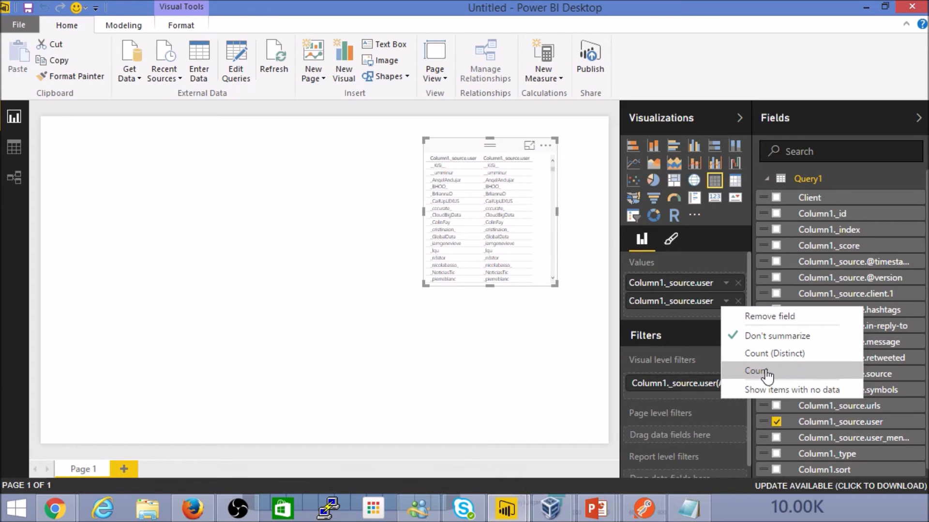
left_click(750, 371)
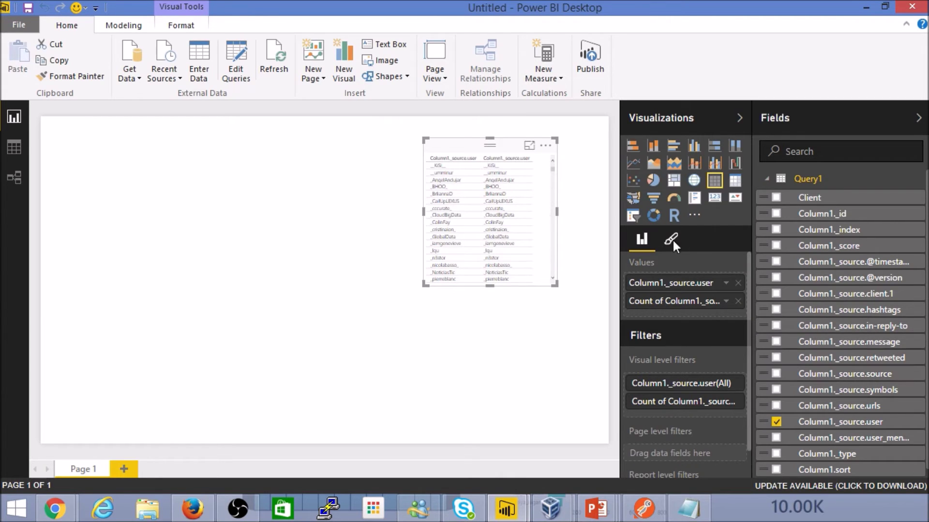
left_click(634, 146)
left_click_drag(554, 284, 587, 313)
key("ctrl+z")
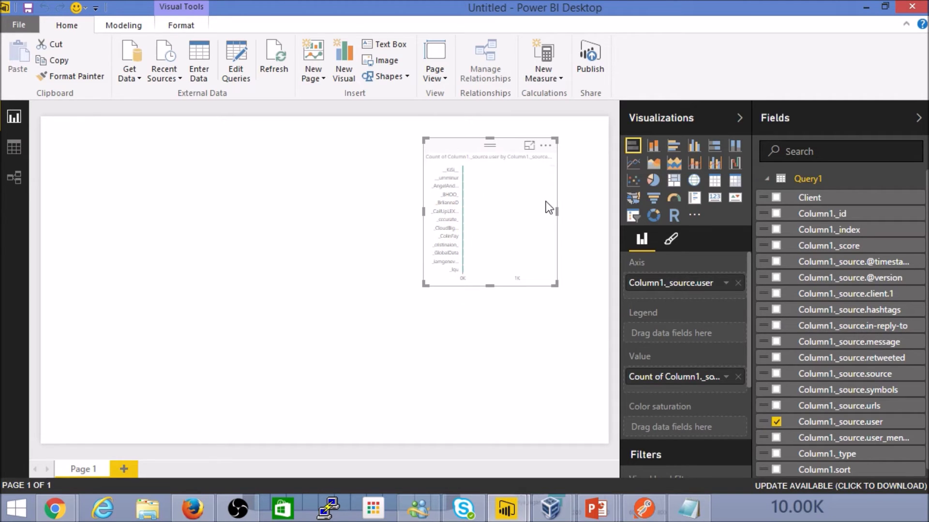
key("ctrl+z")
Sort the user table by count in descending order, and convert it into a widened stacked bar chart.
left_click(530, 159)
left_click(529, 158)
left_click(529, 157)
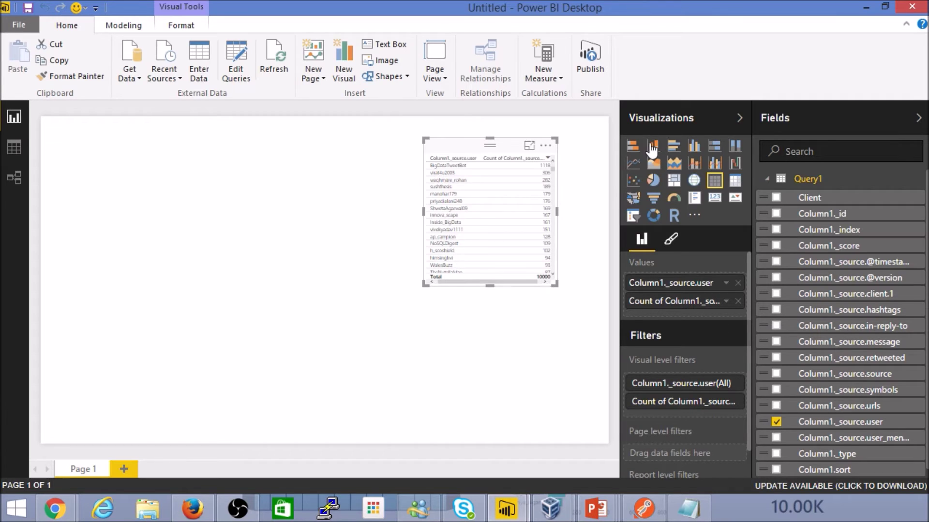
left_click(632, 145)
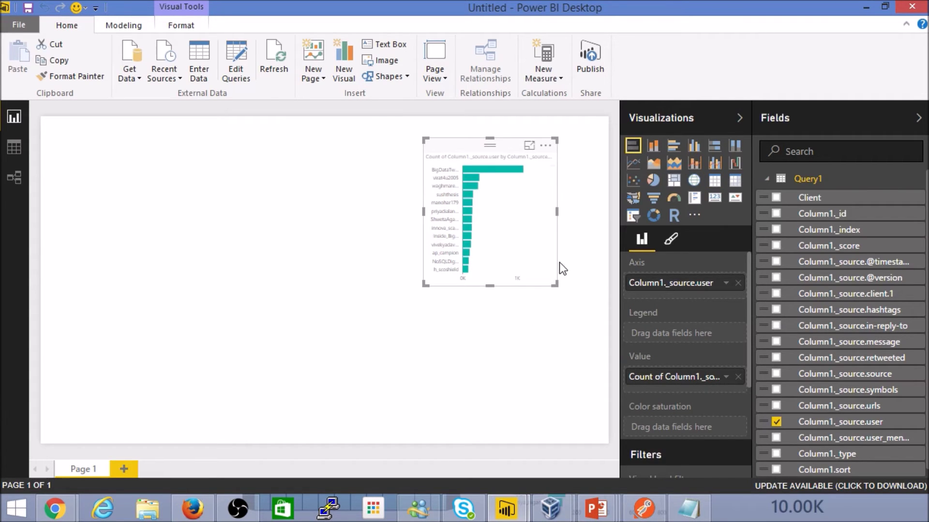
left_click_drag(556, 285, 601, 290)
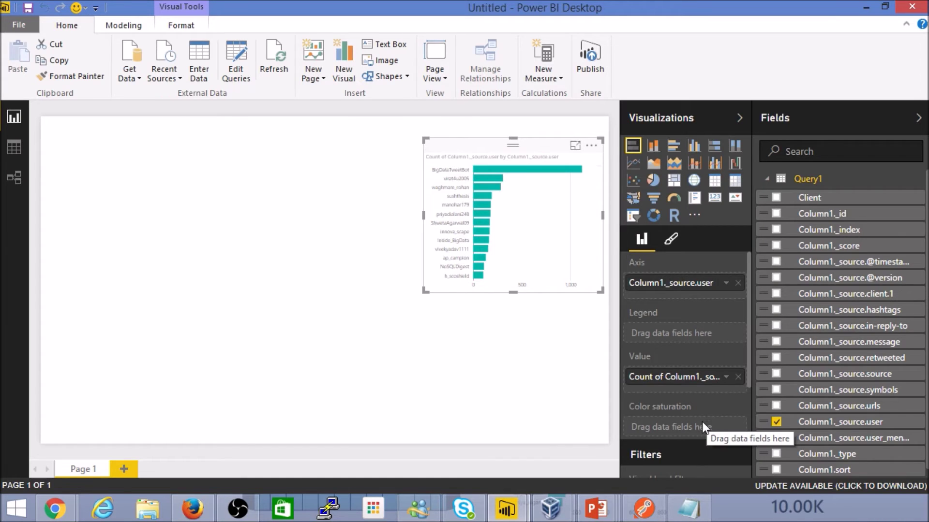
Look at the finished ElasticSearchDemo report for reference and return to the untitled report.
mouse_move(506, 507)
left_click(421, 423)
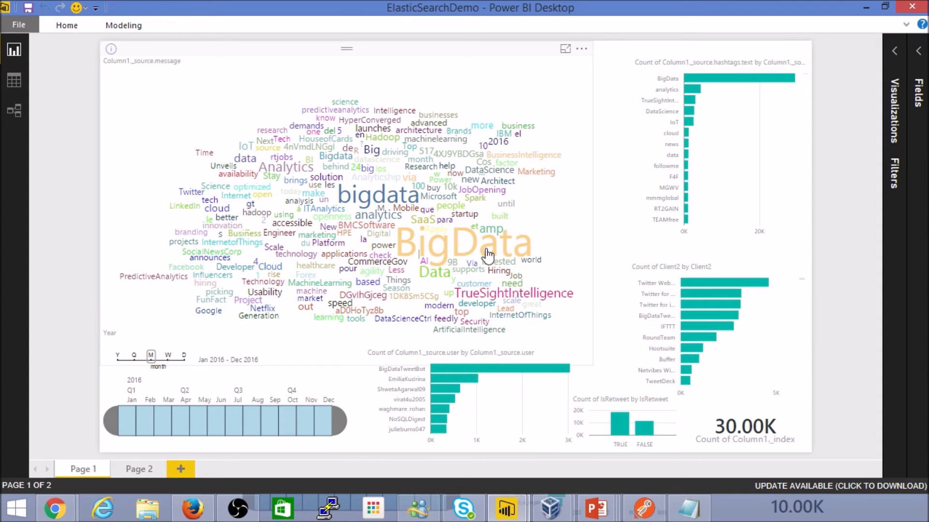
left_click(866, 6)
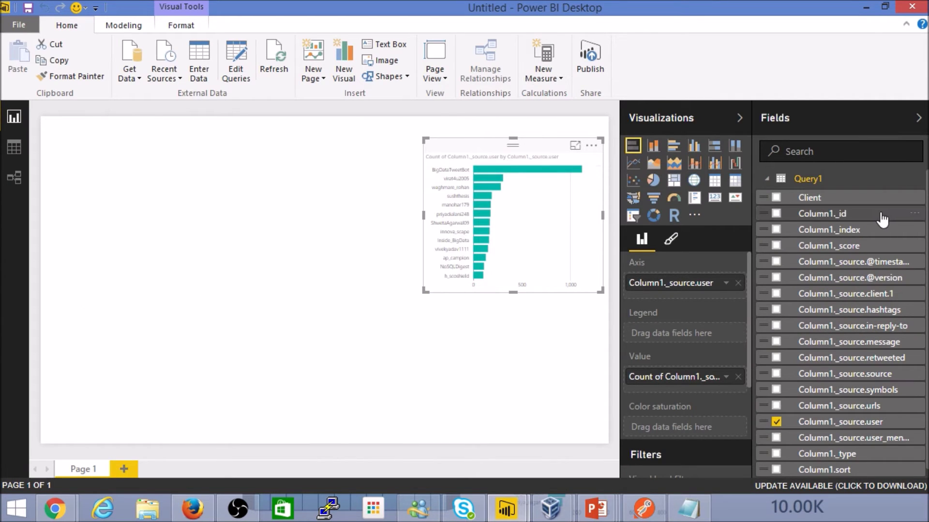
Create a table below the user chart with the Client field and a second Client value summarized as Count.
left_click_drag(813, 198, 483, 333)
left_click_drag(432, 266, 441, 300)
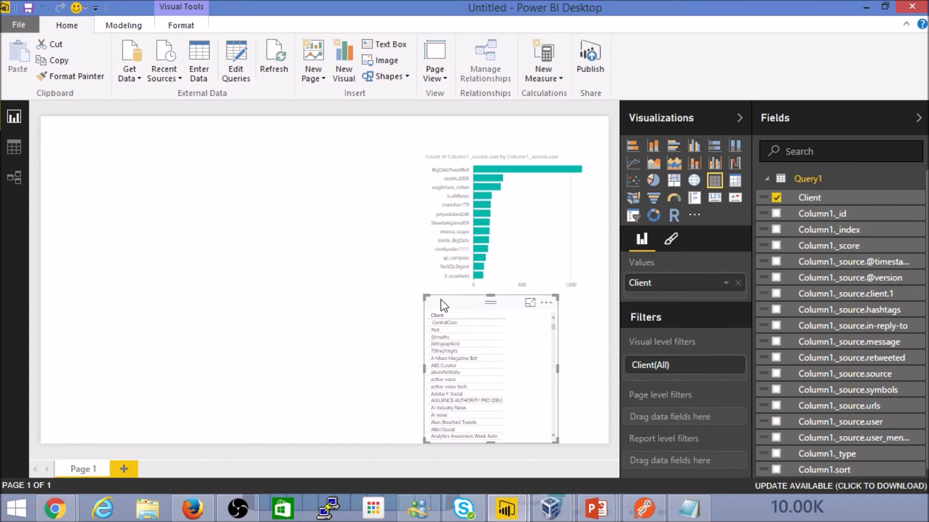
left_click_drag(814, 205, 460, 333)
left_click(724, 301)
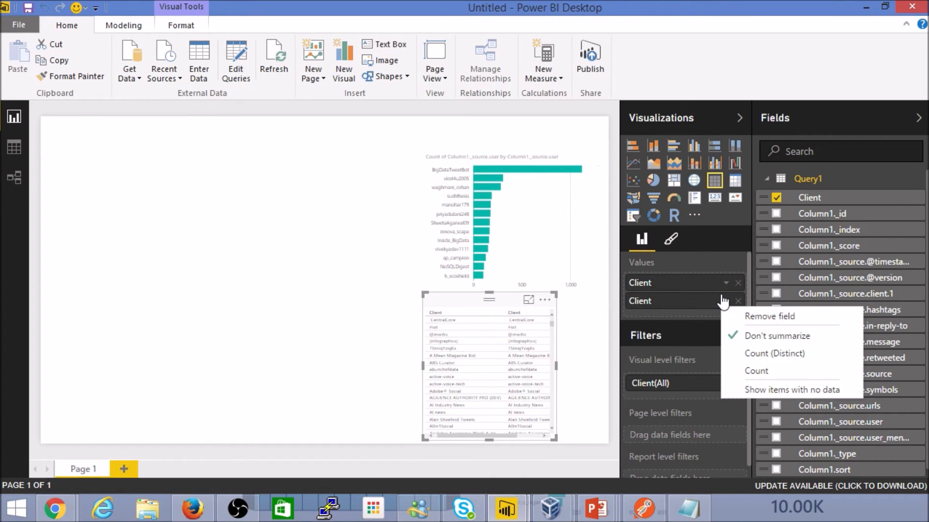
left_click(759, 371)
Sort the Client table by count in descending order, and convert it into a widened stacked bar chart.
left_click(531, 313)
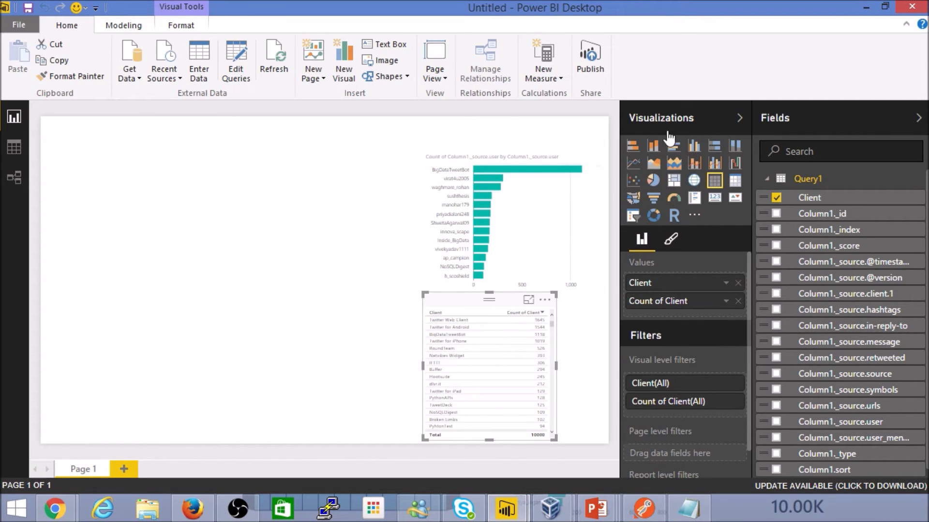
left_click(632, 145)
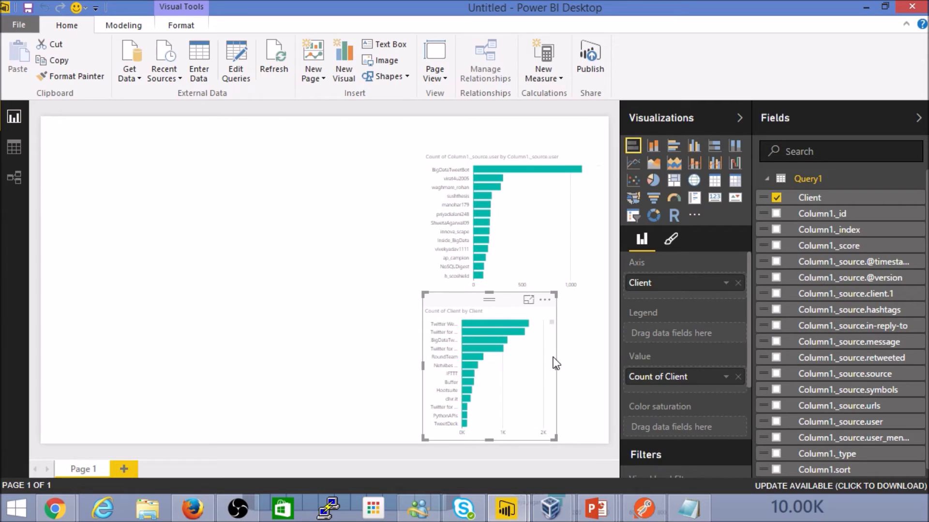
left_click_drag(554, 365, 597, 366)
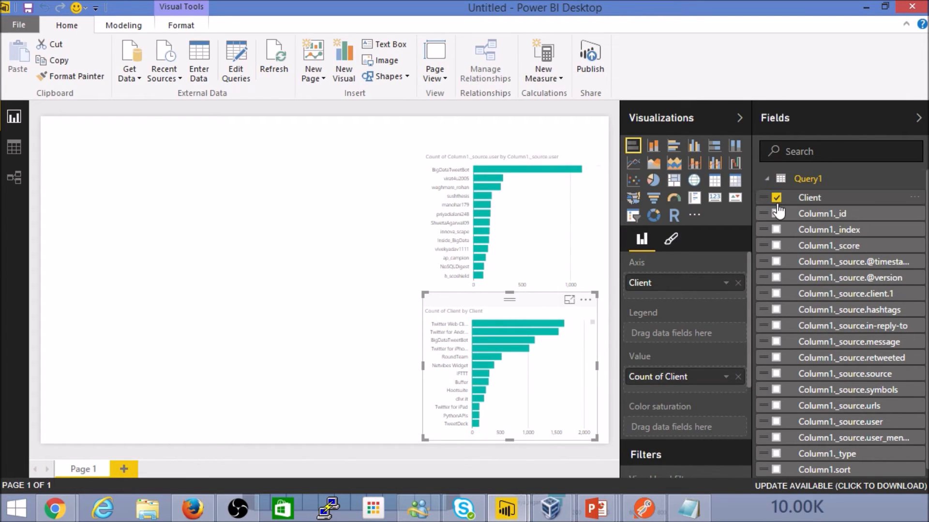
Import the Timeline.1.2.6 custom visual from the Downloads folder.
left_click(694, 216)
left_click(553, 304)
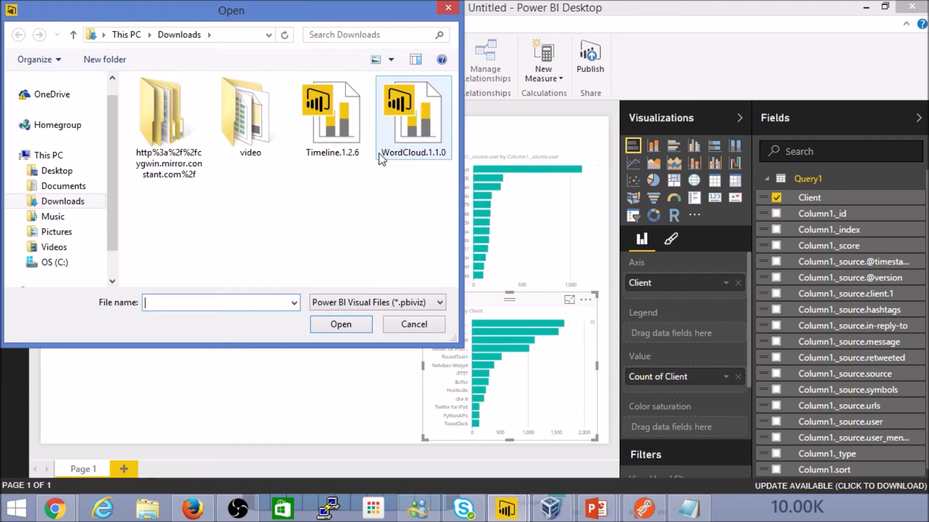
double_click(338, 126)
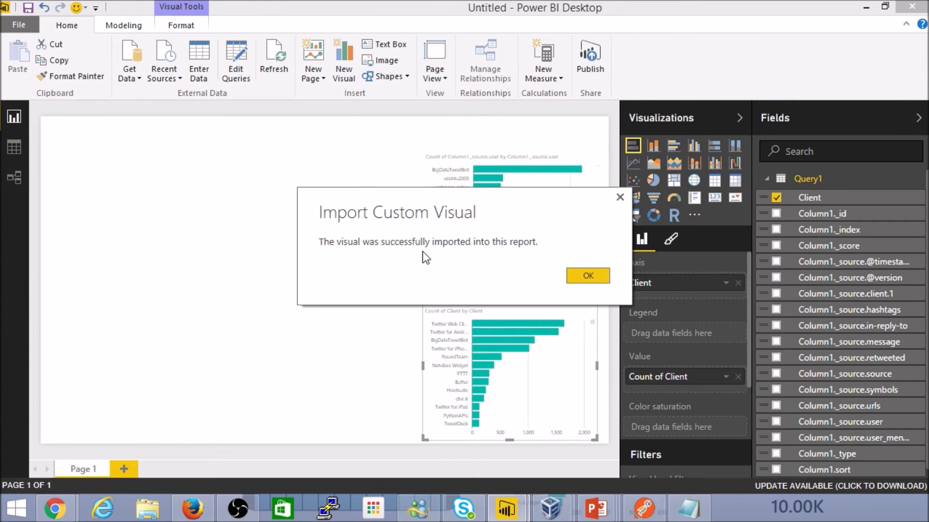
left_click(606, 281)
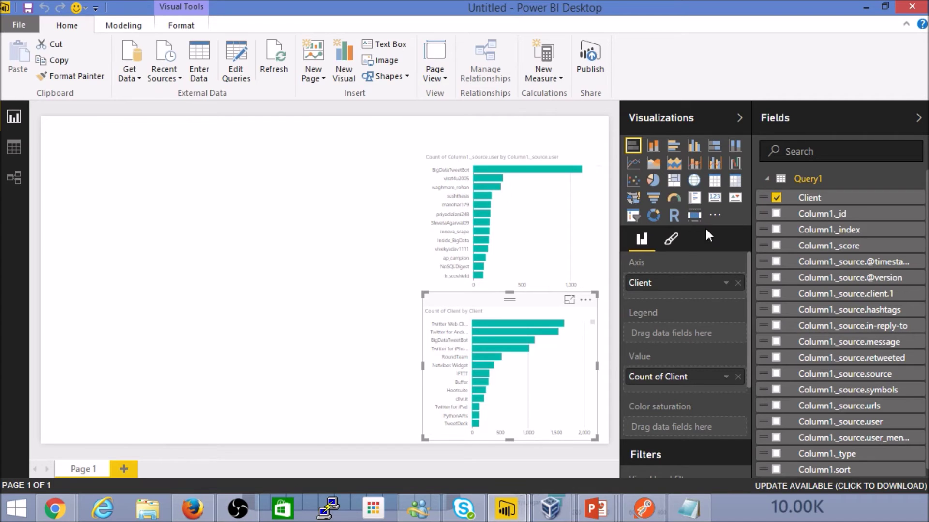
Import the WordCloud.1.1.0 custom visual from the Downloads folder.
left_click(714, 214)
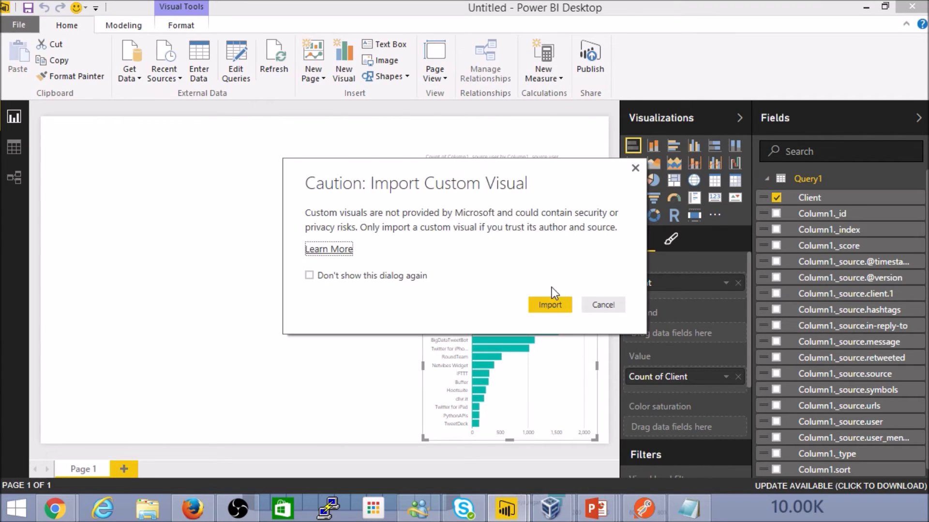
left_click(551, 302)
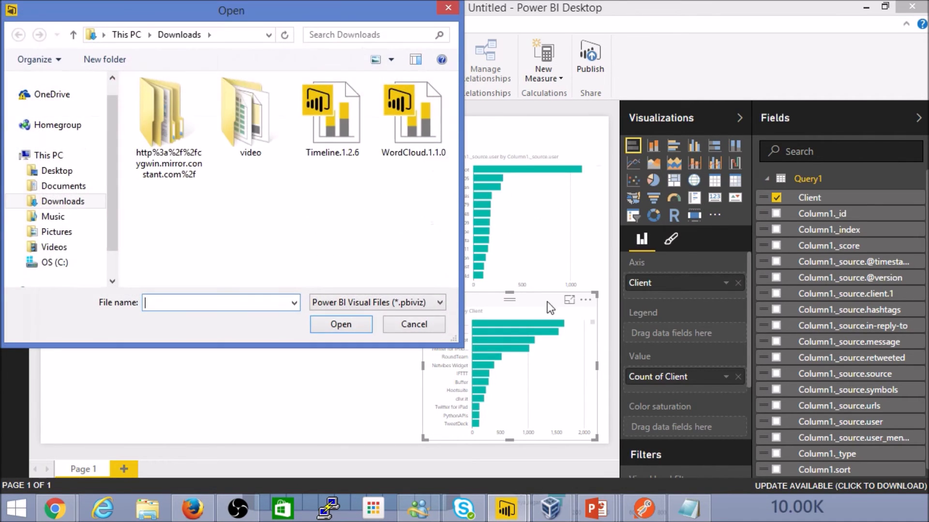
double_click(402, 132)
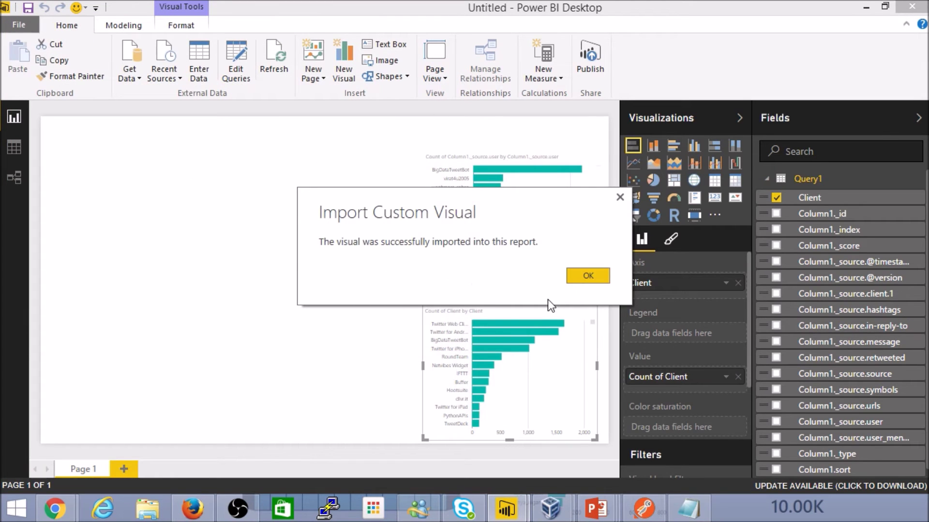
left_click(587, 276)
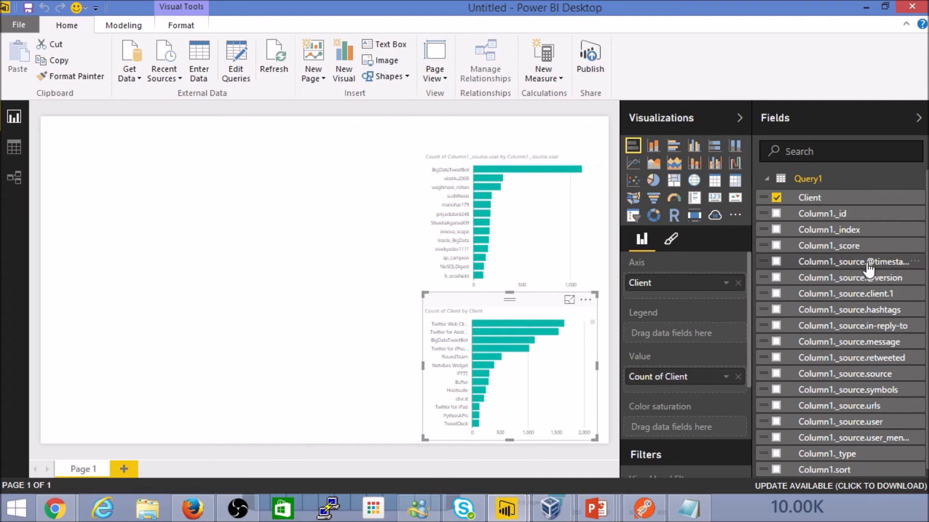
left_click(242, 57)
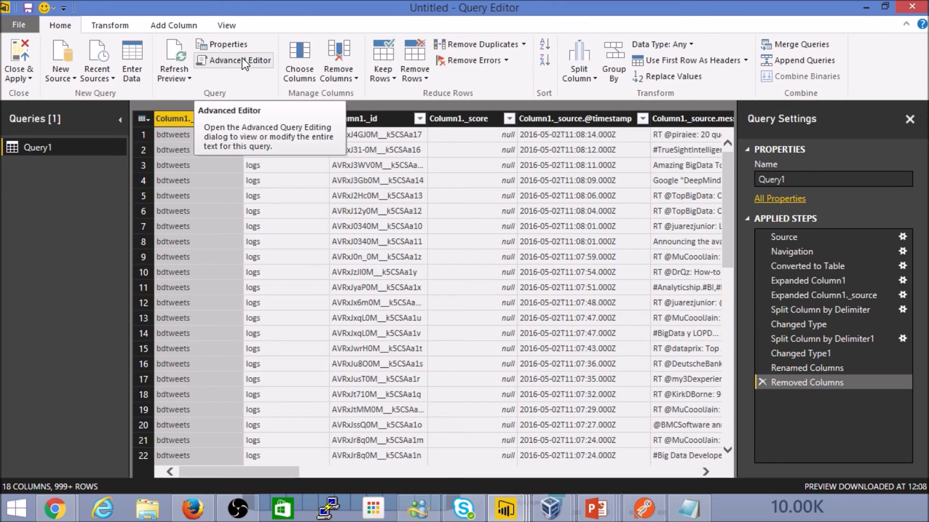
right_click(572, 121)
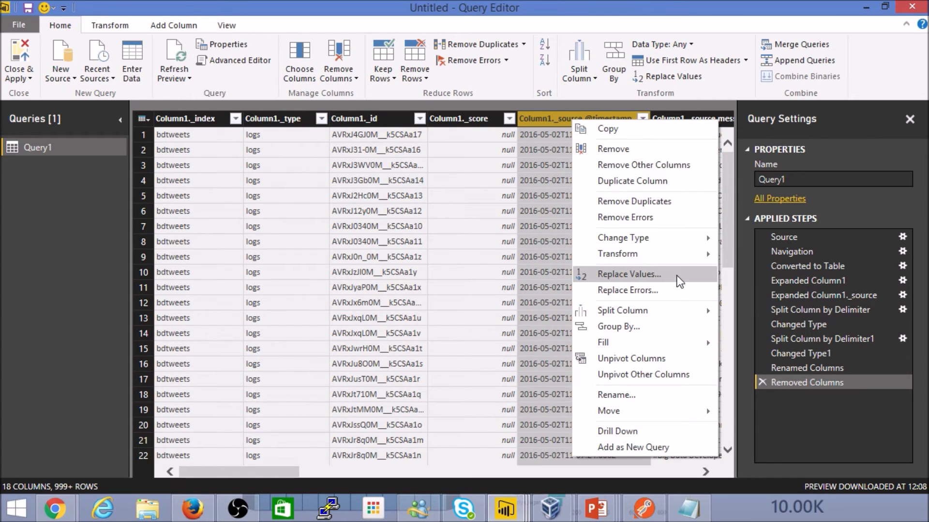
mouse_move(696, 242)
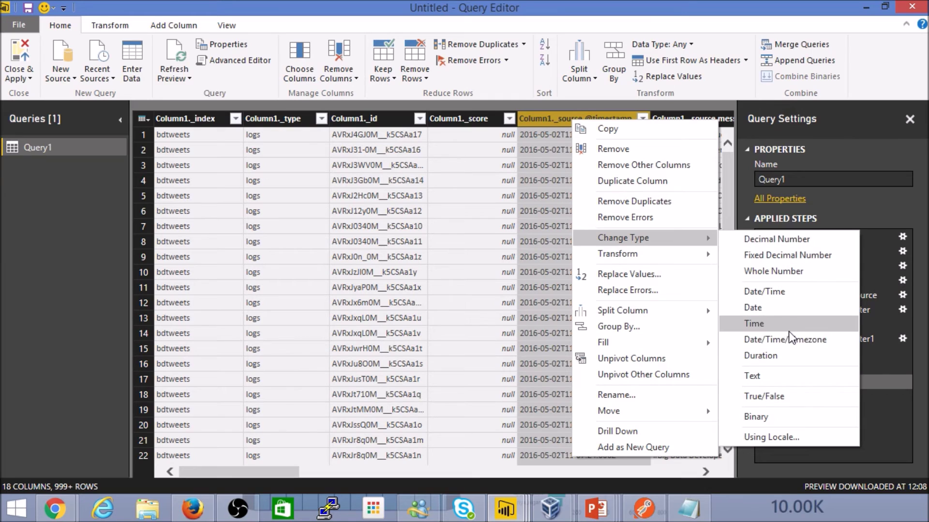
left_click(790, 295)
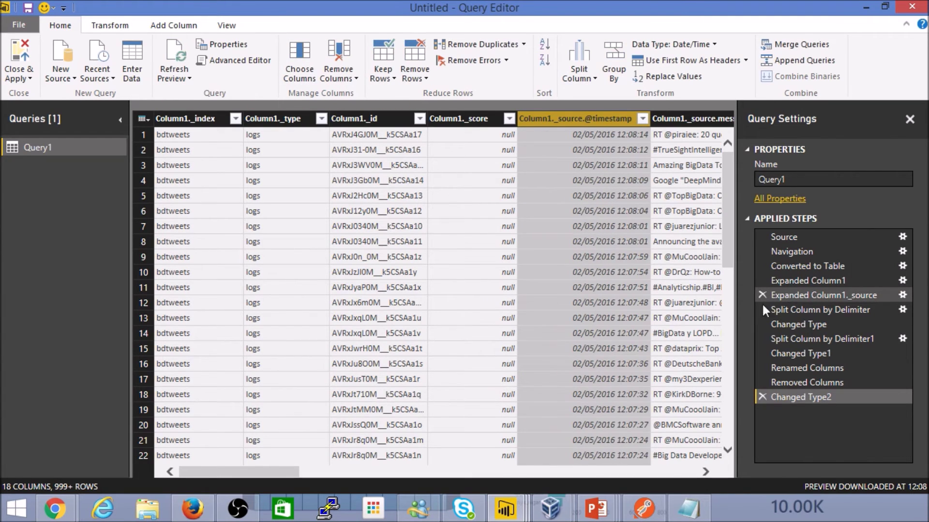
left_click(28, 54)
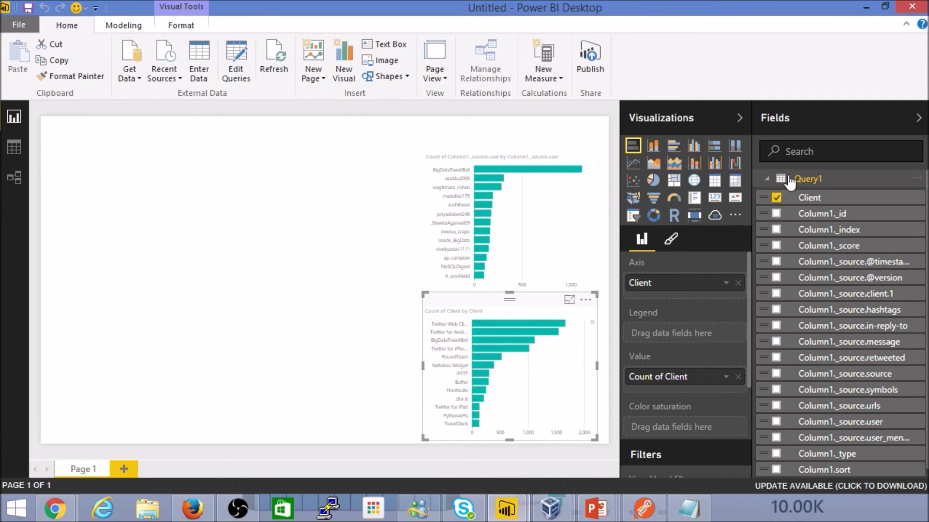
left_click(767, 179)
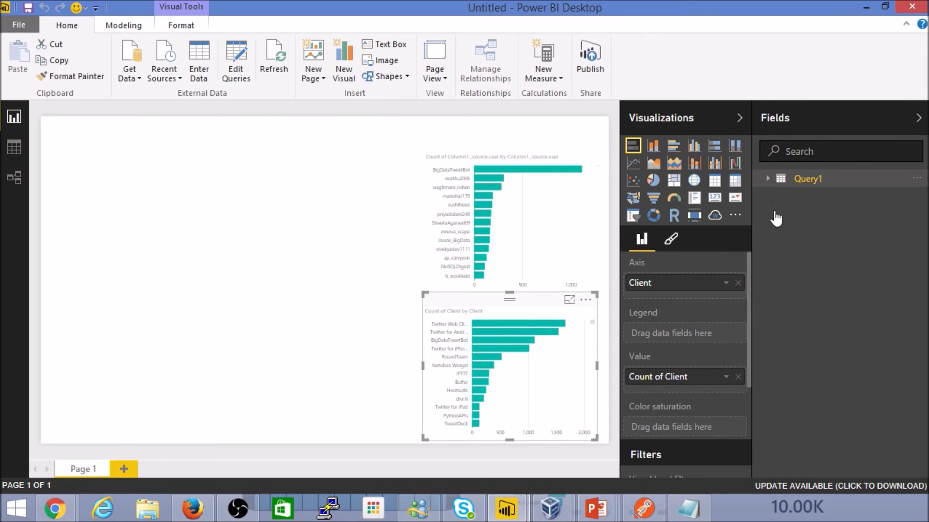
left_click(766, 179)
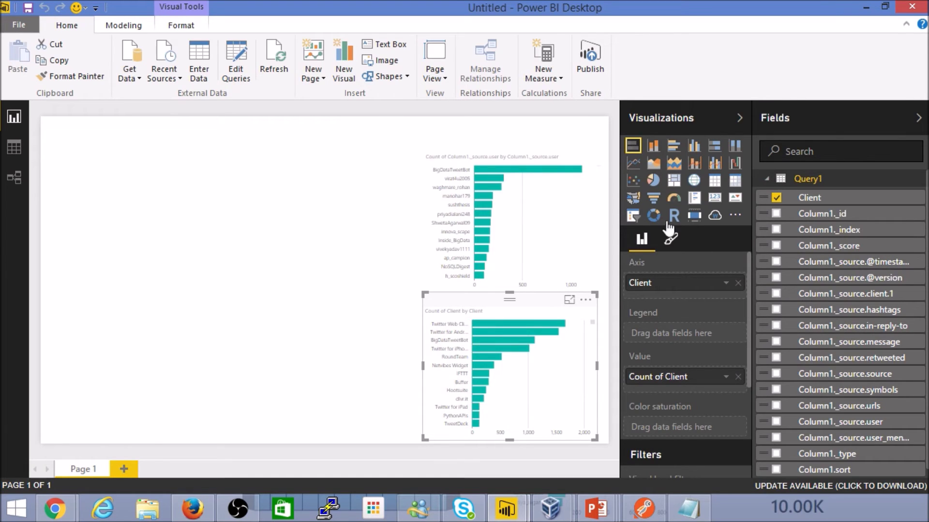
left_click(356, 326)
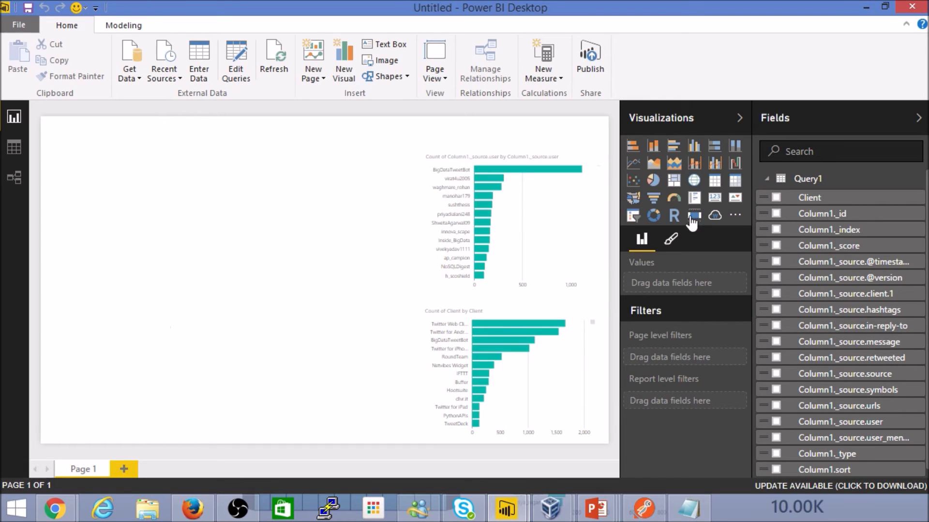
left_click(694, 216)
left_click_drag(118, 196, 113, 327)
left_click_drag(894, 268, 283, 389)
left_click(154, 274)
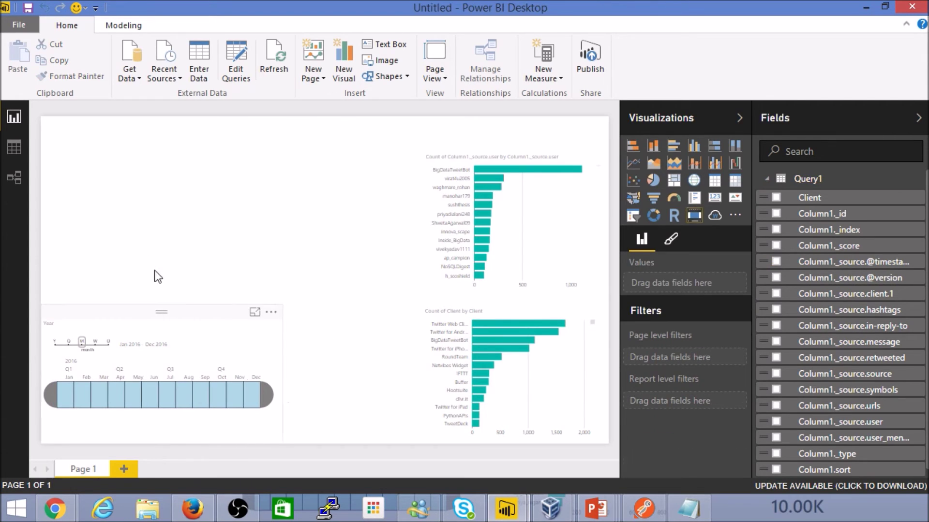
Move the Timeline visual down to the lower edge of the report page.
left_click(164, 310)
left_click_drag(164, 306, 159, 326)
left_click(272, 236)
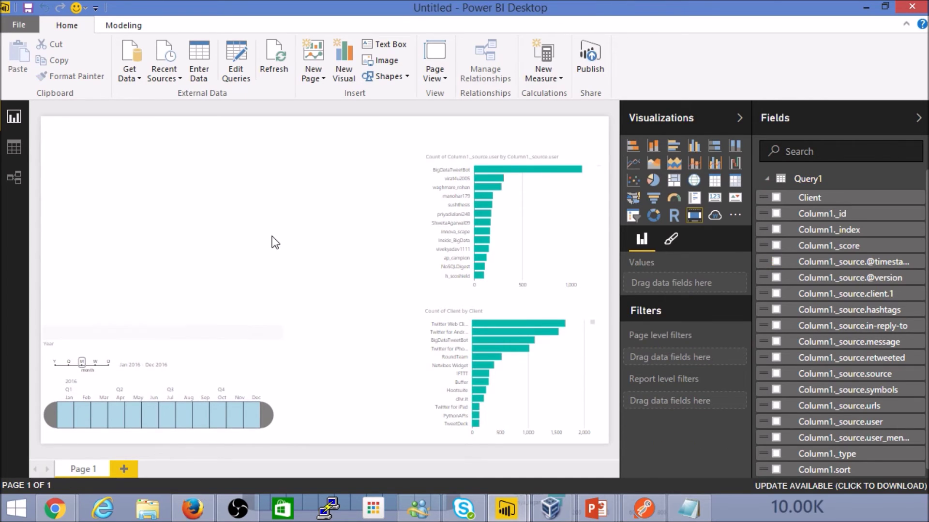
Add a WordCloud visual and enlarge it to fill the empty area above the Timeline.
left_click(715, 215)
left_click(341, 337)
left_click(138, 237)
left_click_drag(169, 263, 392, 330)
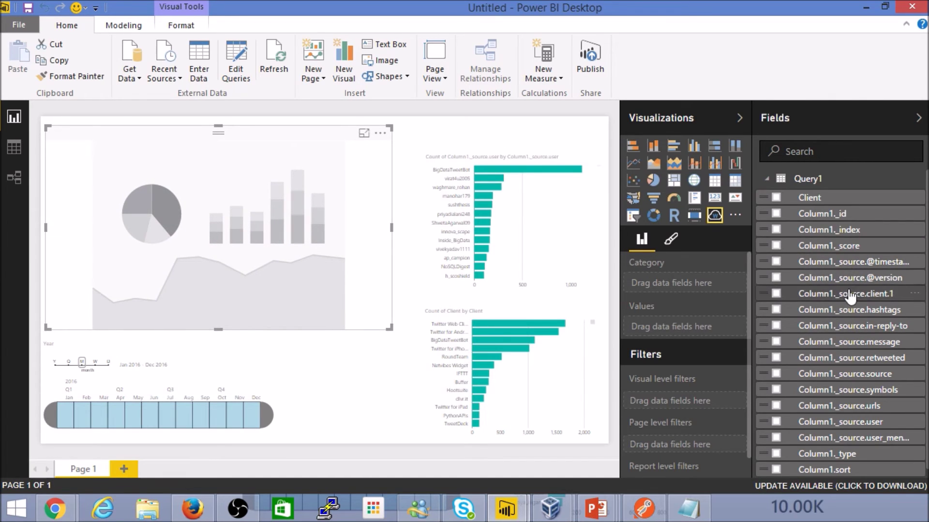
Use the Column1._source.message field as the word cloud's category, dismissing the error and undoing the field's removal.
left_click_drag(866, 342, 257, 232)
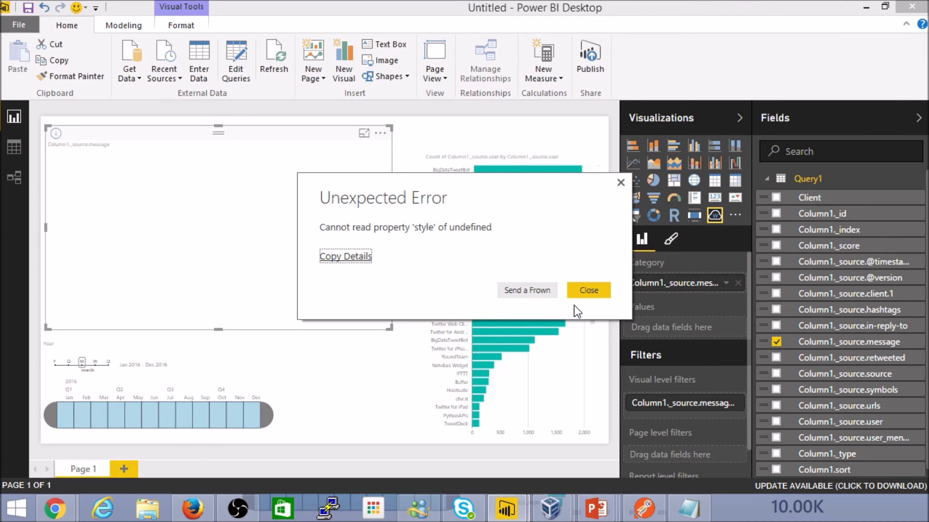
left_click(583, 293)
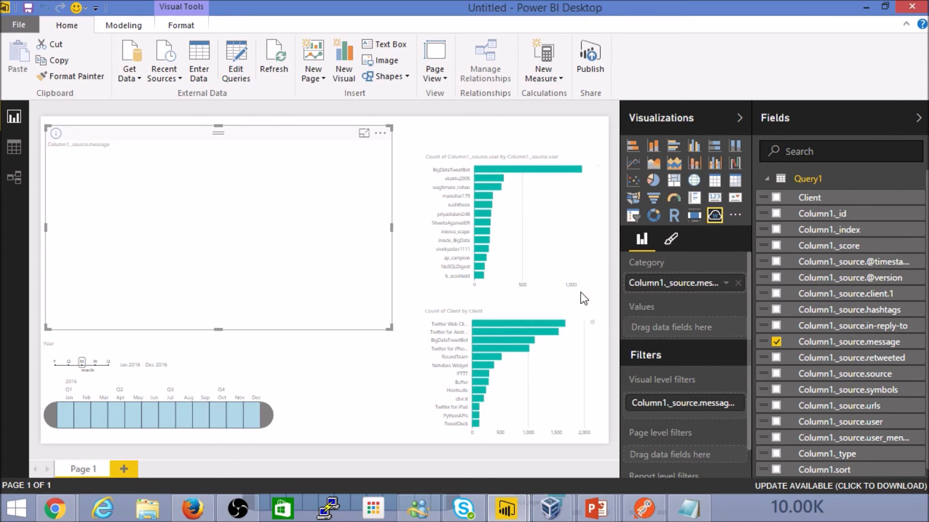
left_click(739, 282)
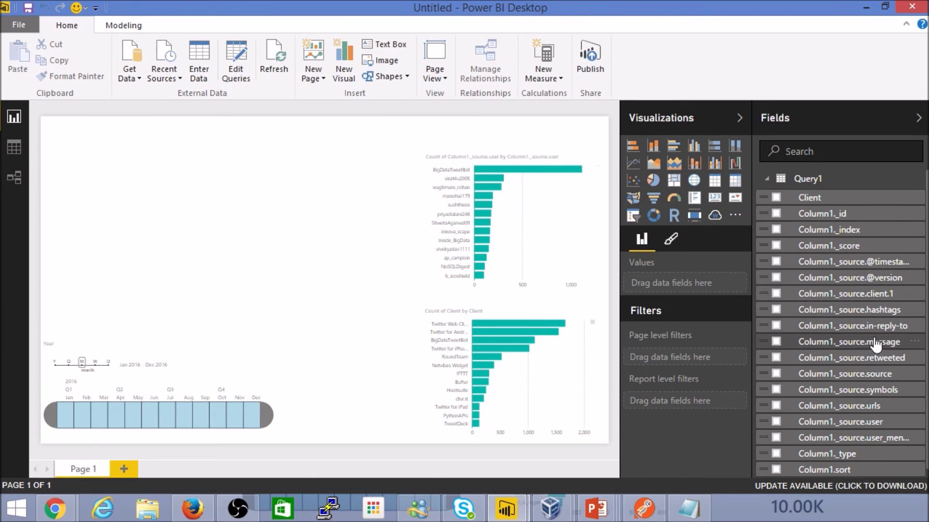
key("ctrl+z")
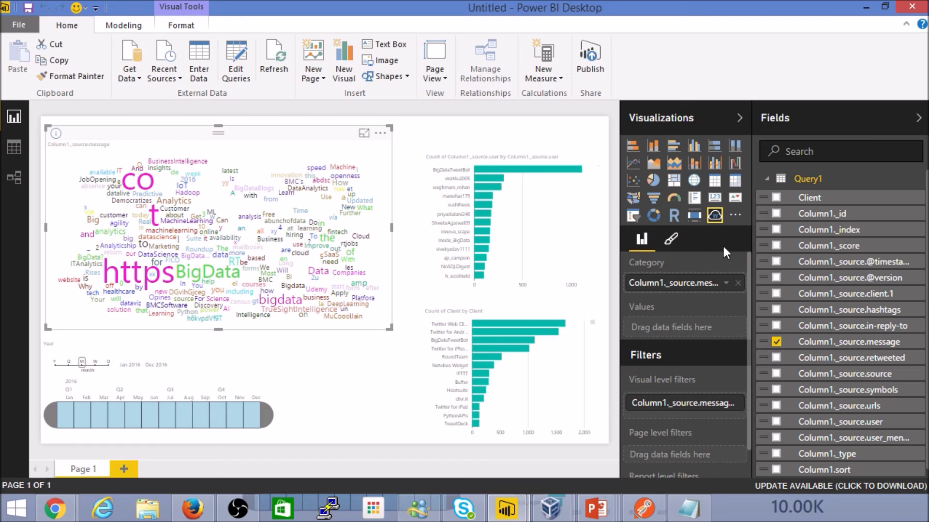
Enable Stop Words for the word cloud and exclude the words "https co t".
left_click(671, 242)
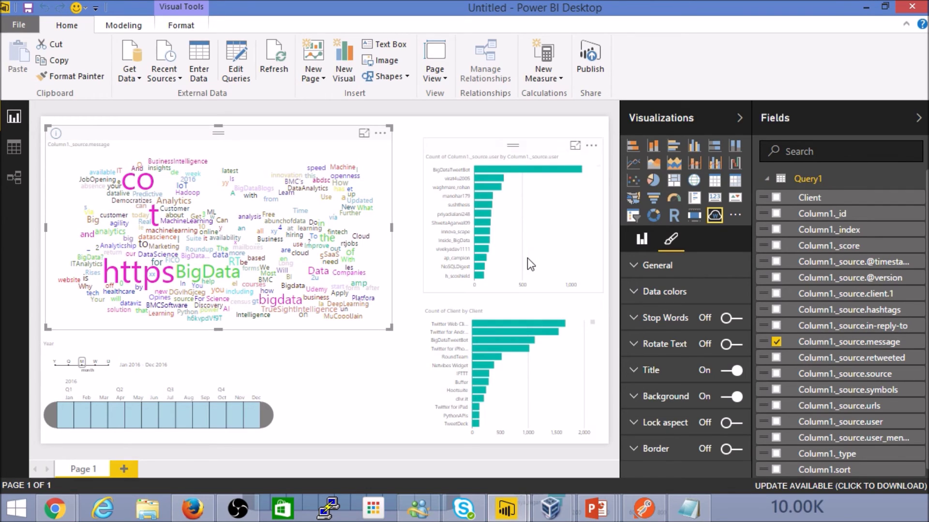
left_click(739, 323)
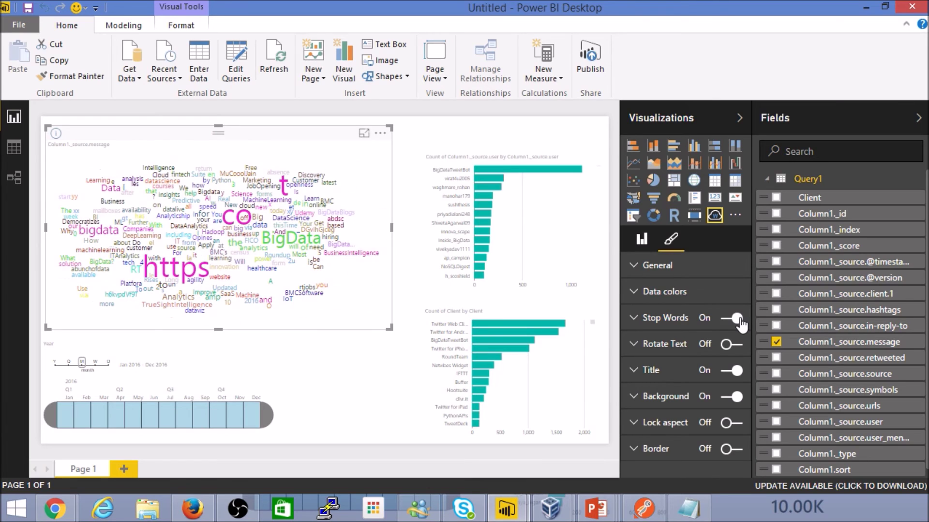
left_click(634, 321)
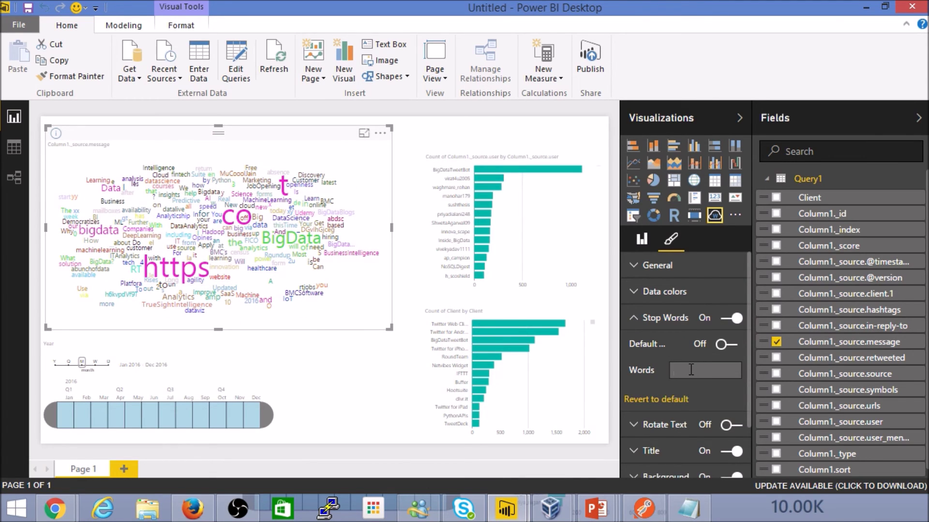
type("https co t")
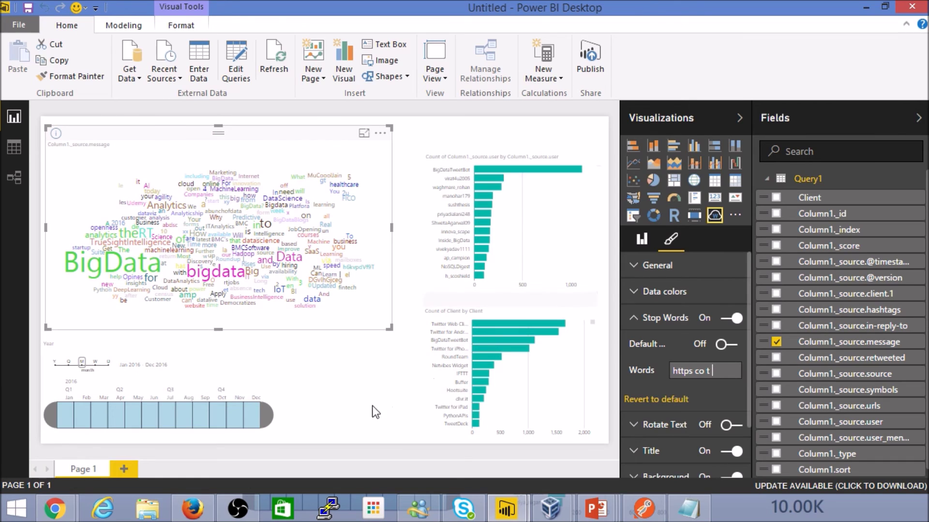
left_click(359, 394)
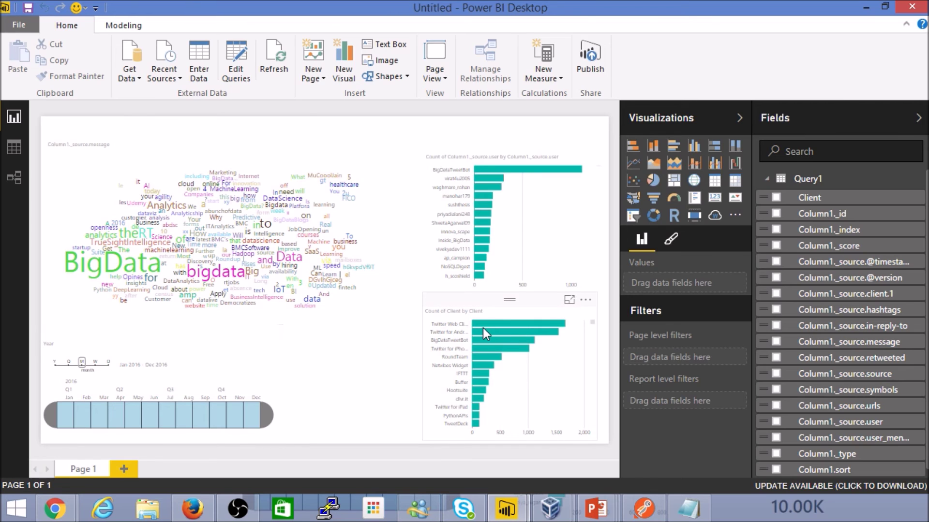
Collapse the Fields and Visualizations panes and the ribbon to enlarge the report page.
mouse_move(489, 325)
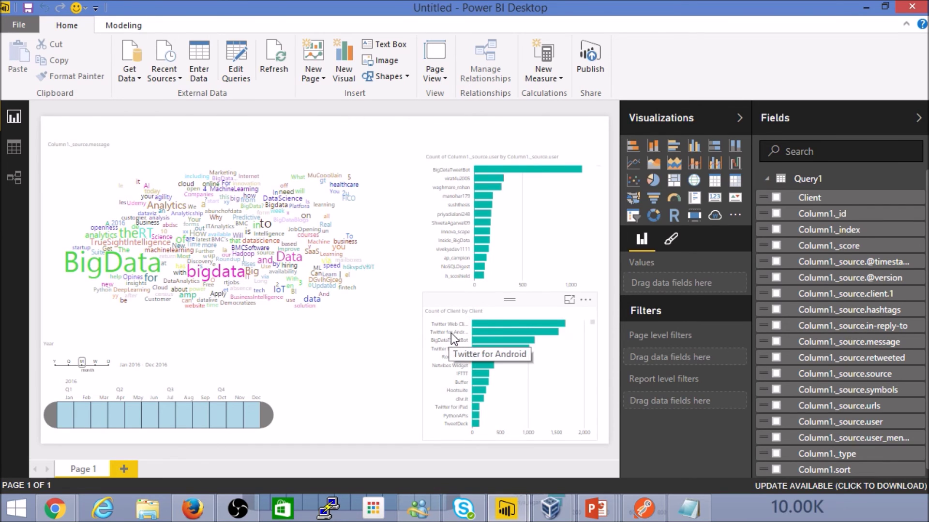
mouse_move(474, 349)
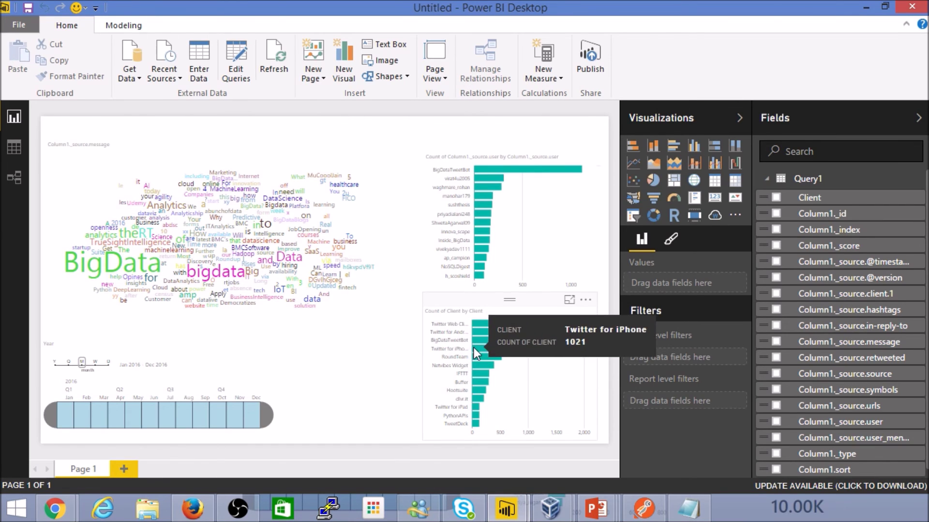
mouse_move(480, 379)
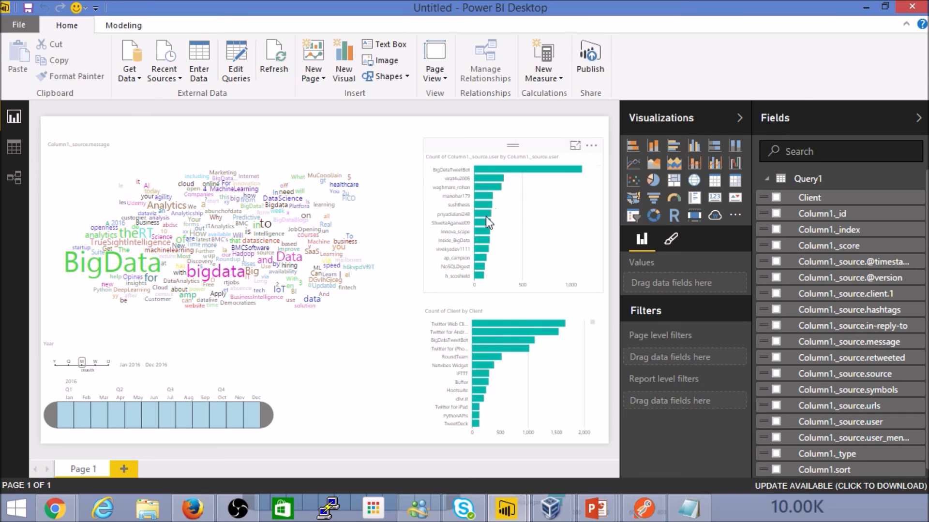
left_click(918, 118)
left_click(895, 118)
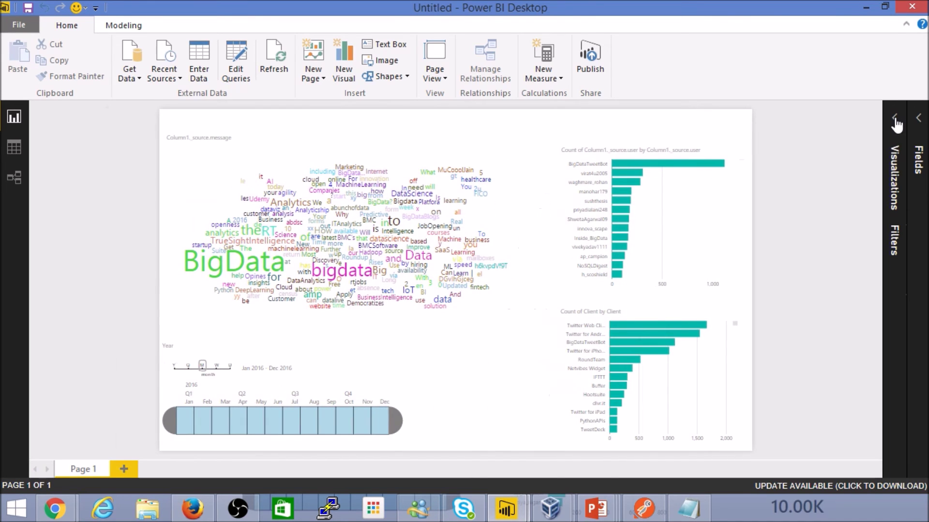
left_click(905, 25)
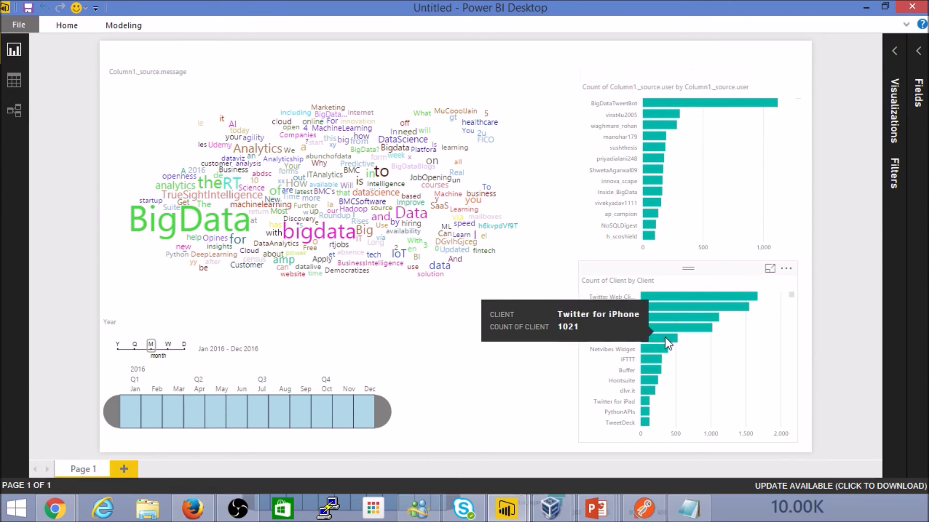
Cross-filter the report by the IFTTT client, the second-ranked user and the RoundTeam client in turn, and clear the selection.
left_click(657, 357)
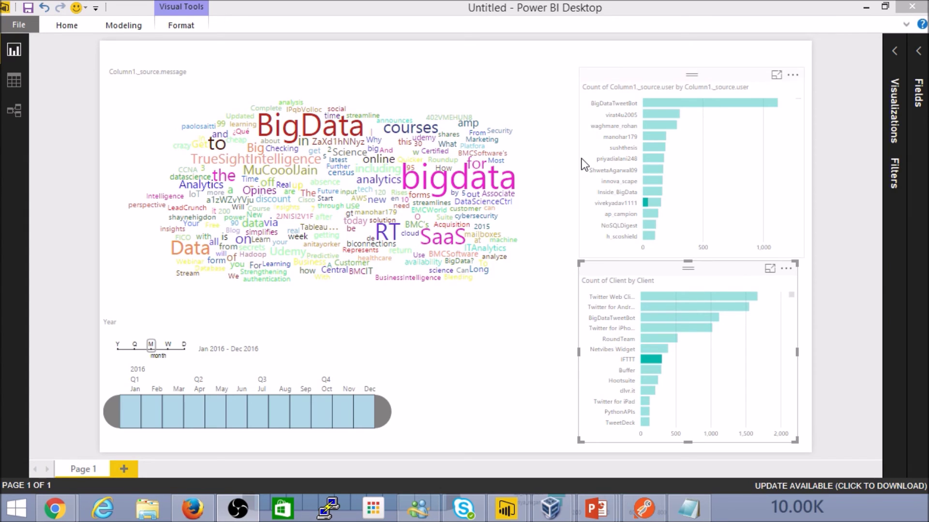
mouse_move(678, 104)
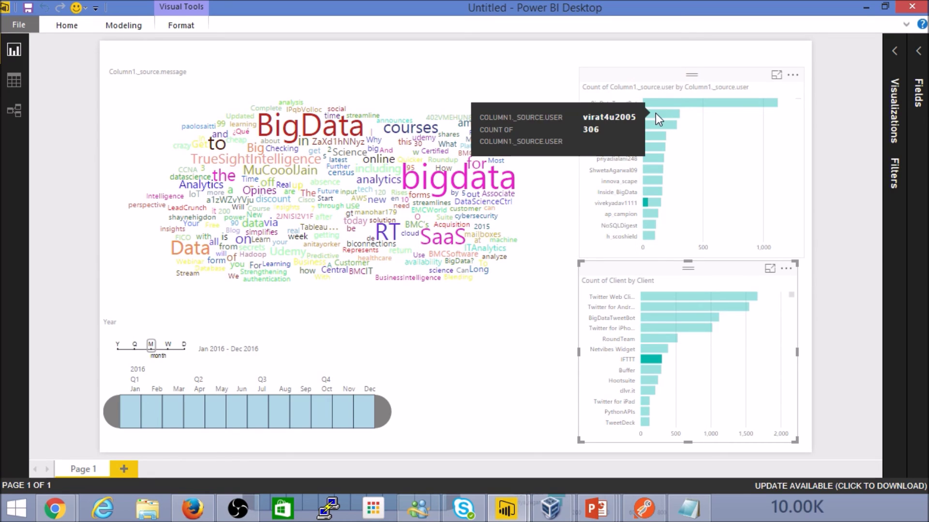
left_click(655, 113)
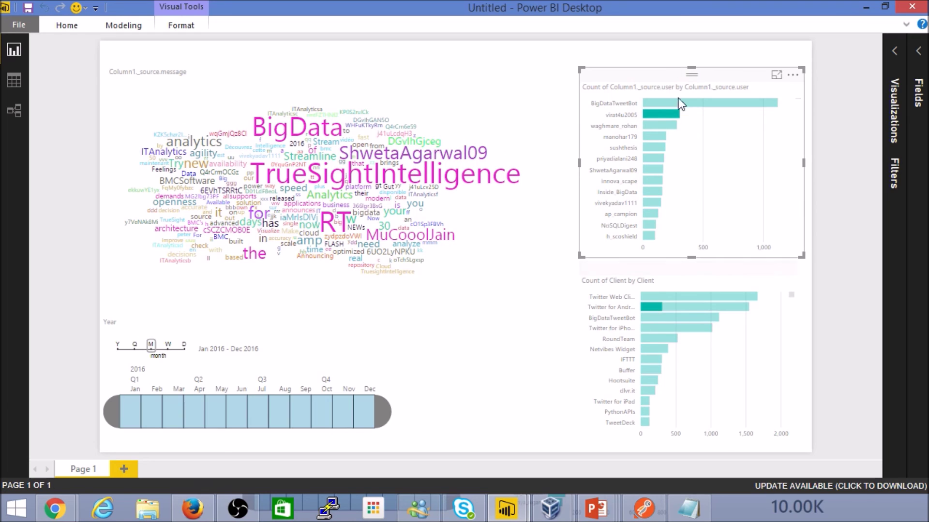
mouse_move(655, 116)
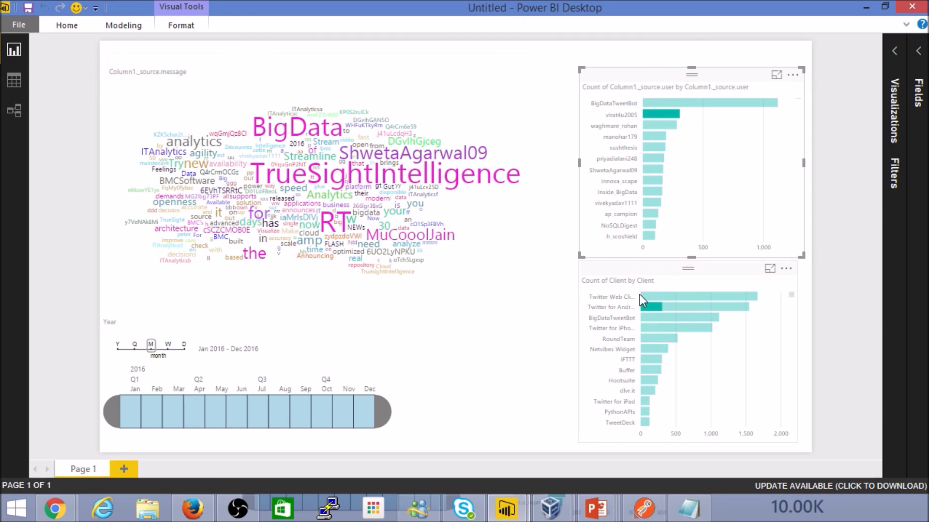
left_click(660, 338)
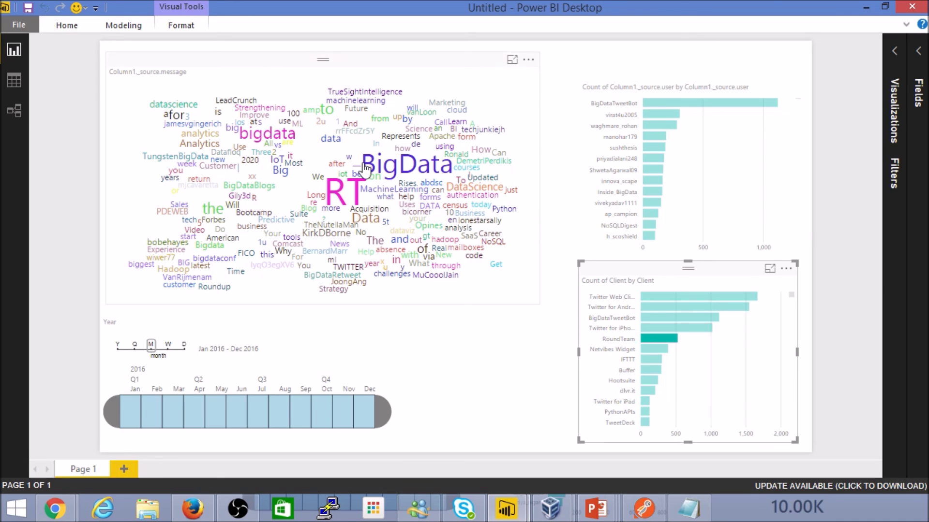
left_click(658, 338)
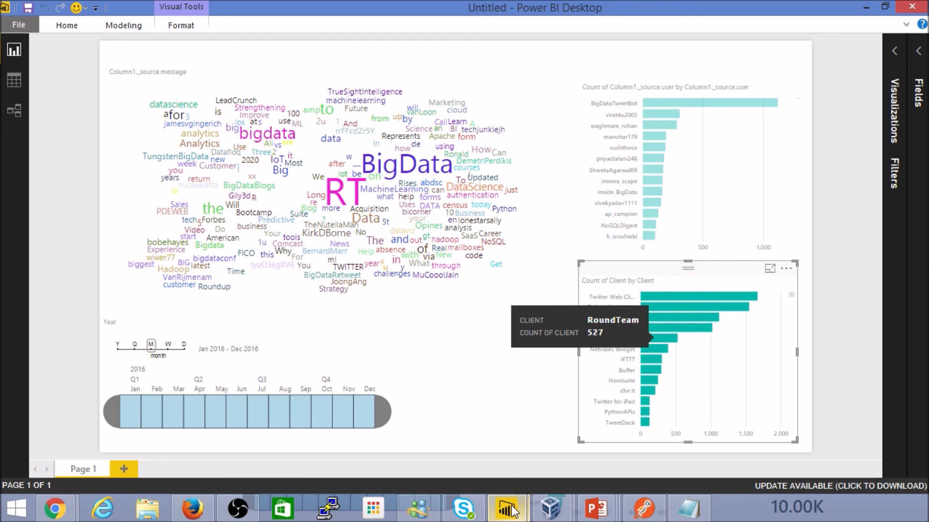
Switch to the ElasticSearchDemo report and filter it by the DataScience hashtag and April 2016.
mouse_move(513, 511)
left_click(443, 415)
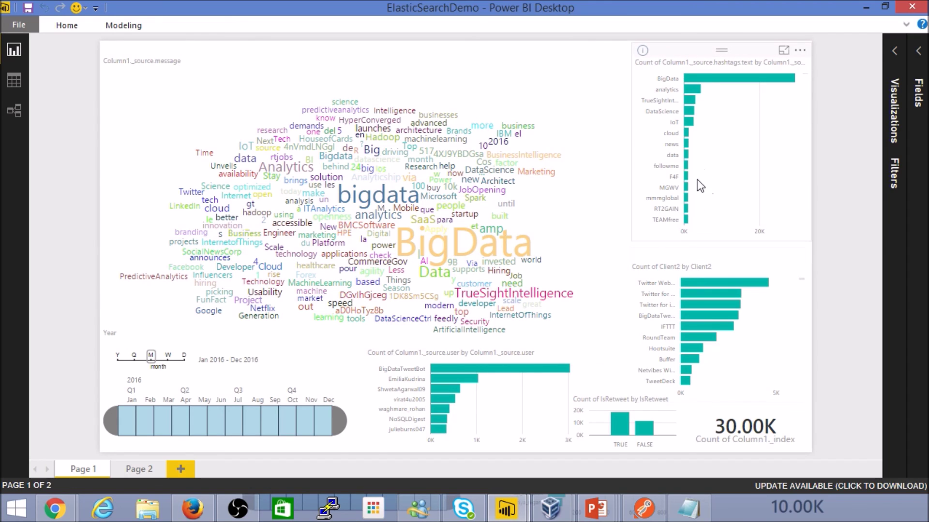
left_click(691, 112)
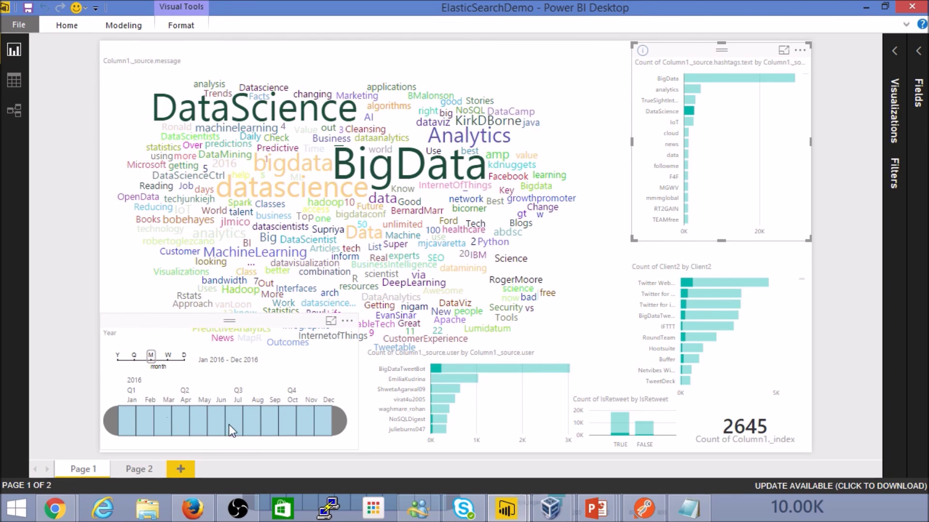
left_click(180, 418)
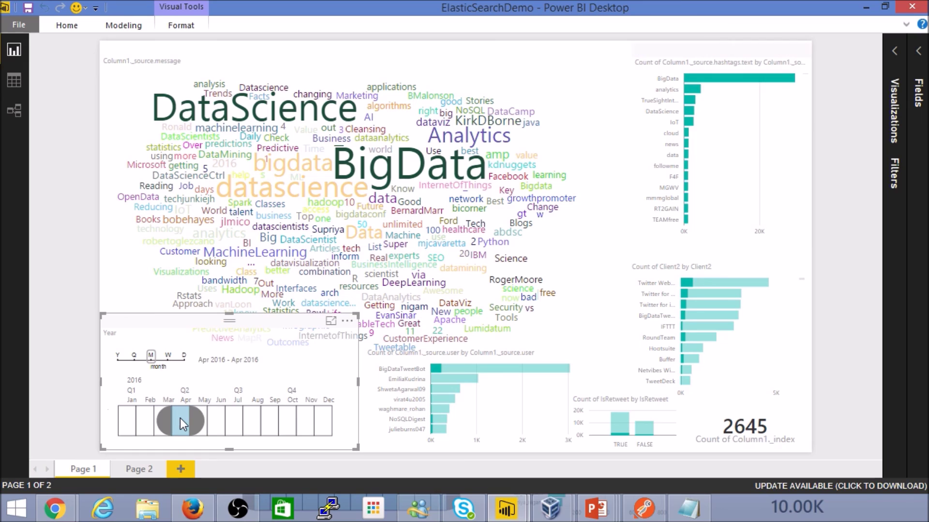